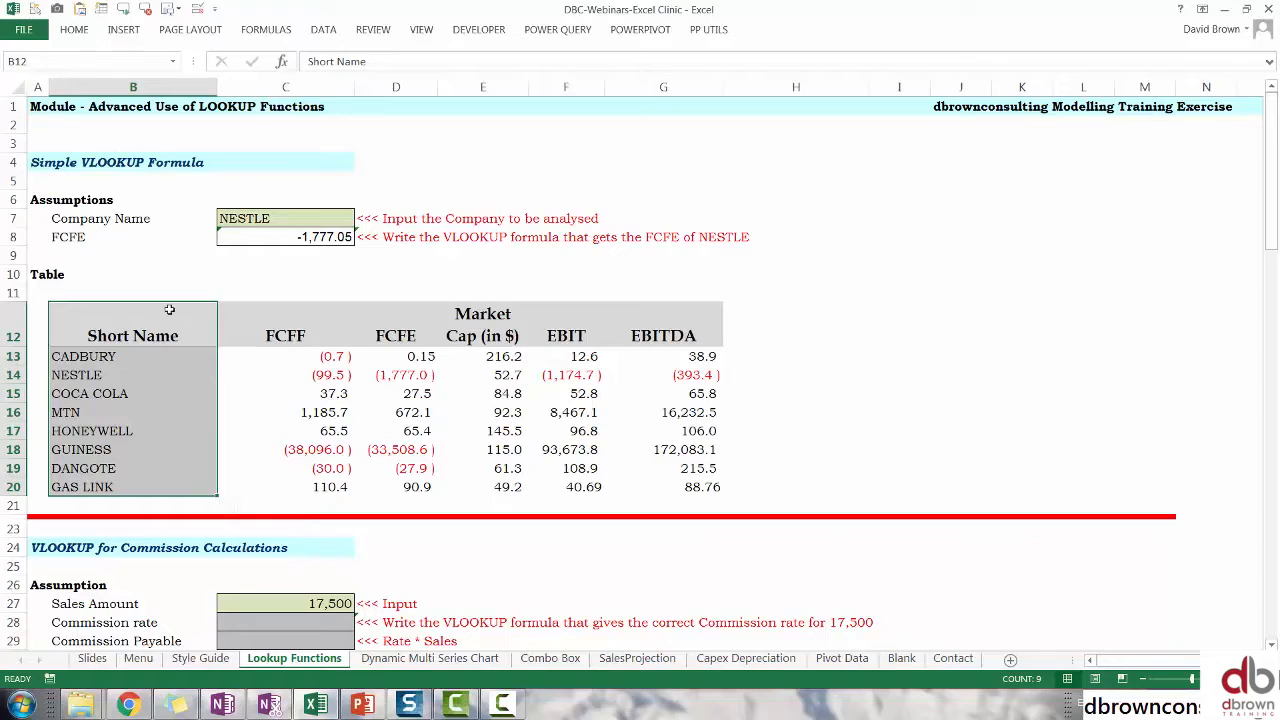
- Start an INDEX function in cell C9 and open its arguments in the array, row_num, column_num form
left_click_drag(148, 326, 655, 488)
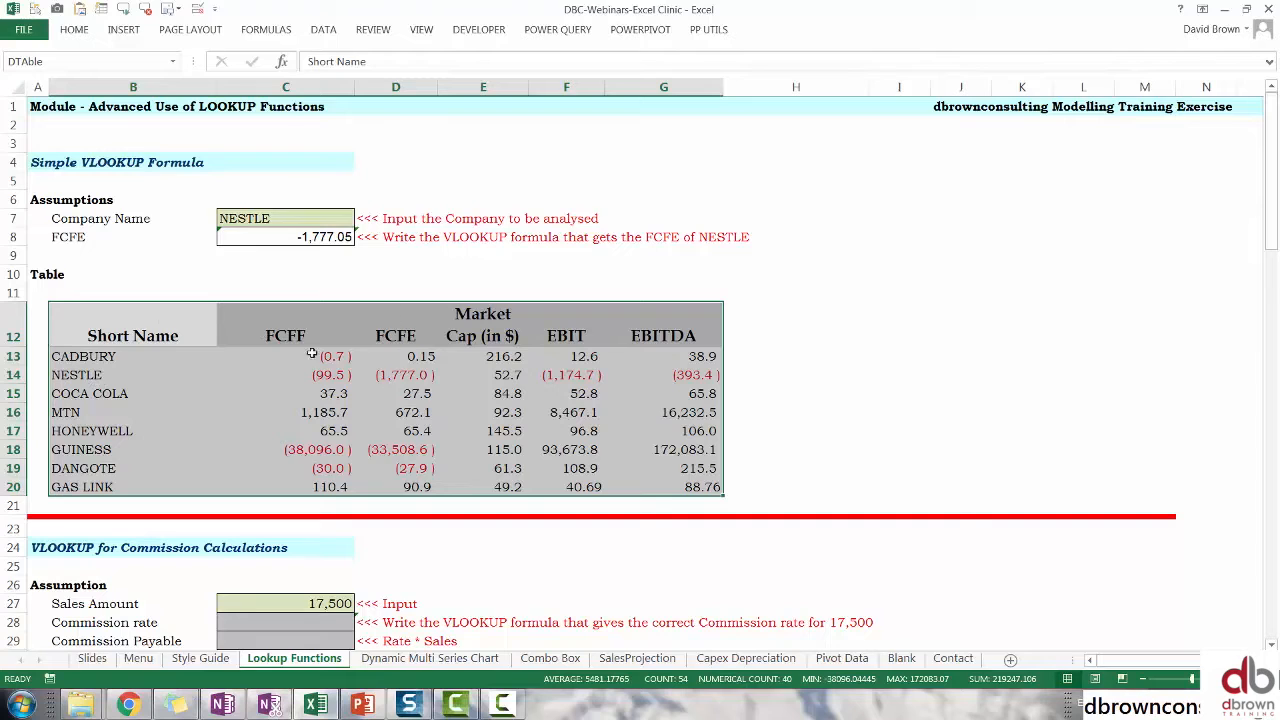
left_click(277, 256)
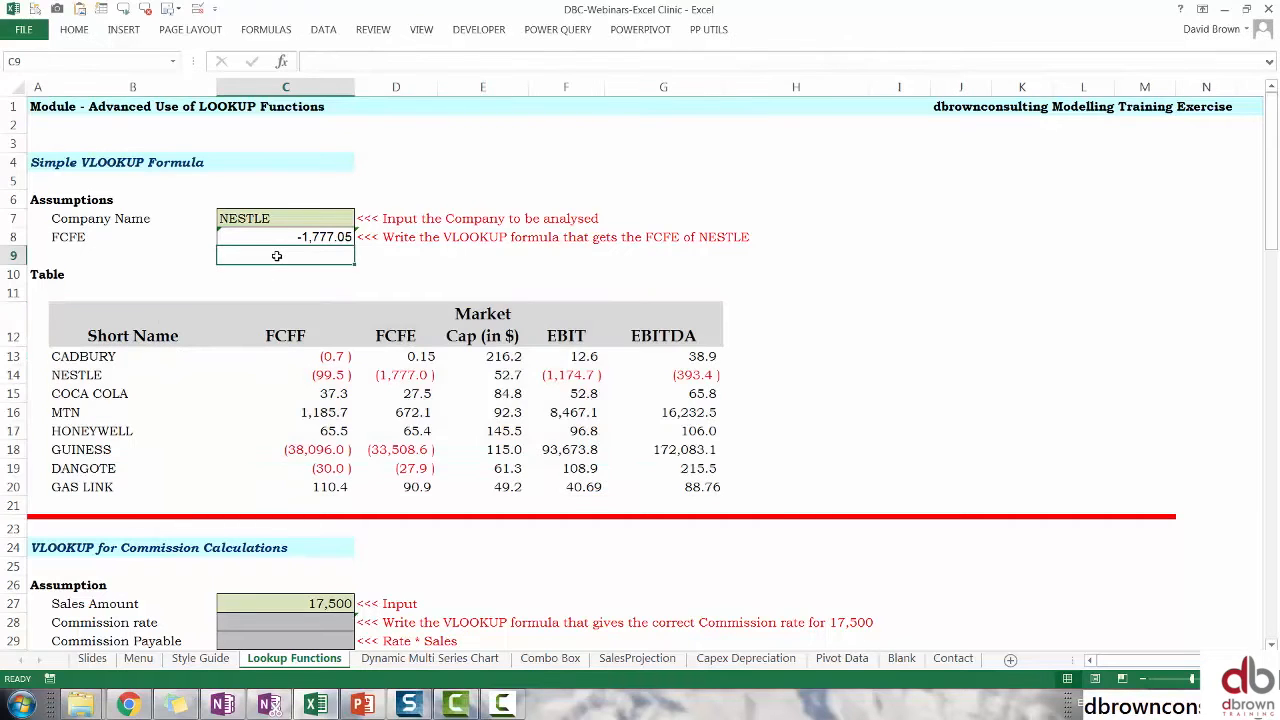
type("=index")
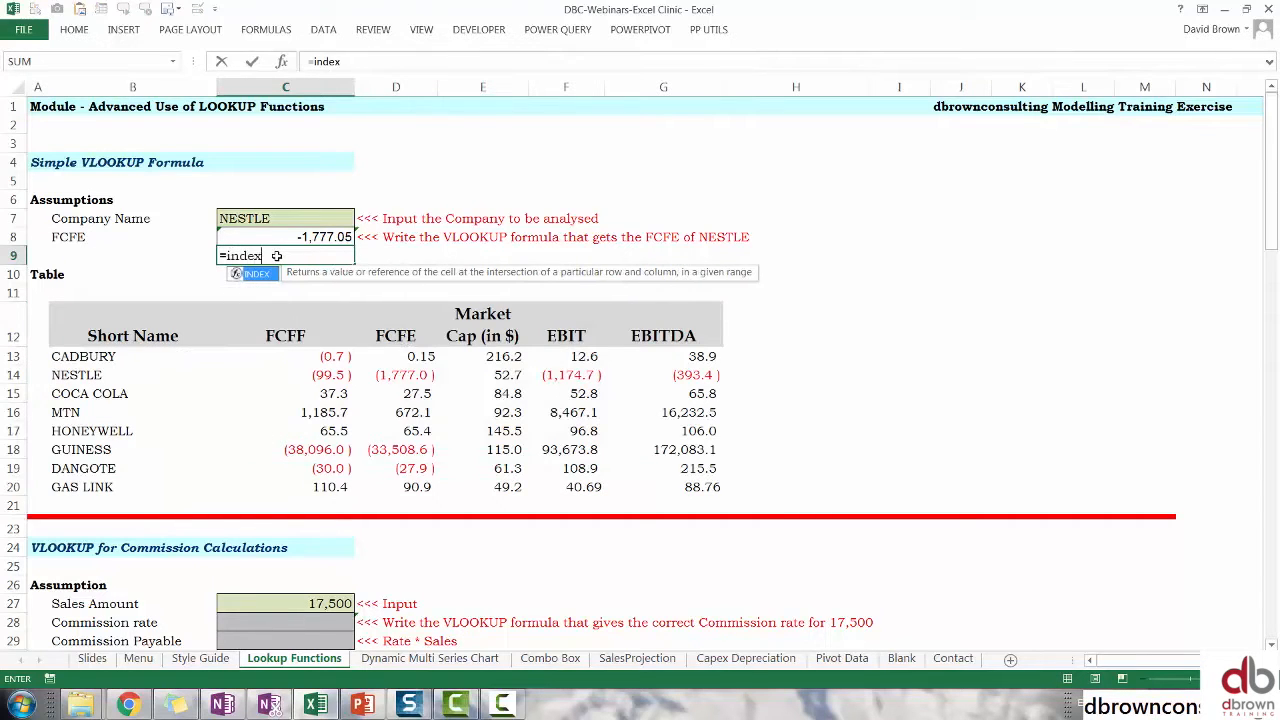
key("Tab")
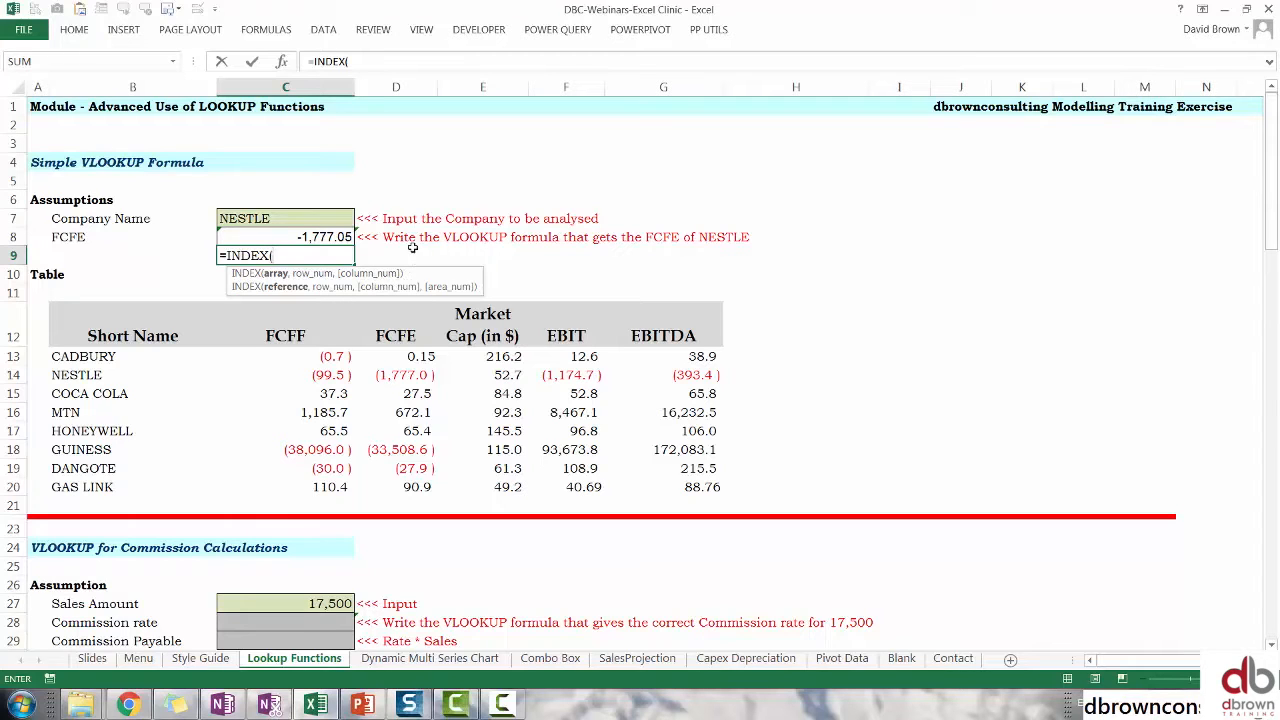
key("ctrl+a")
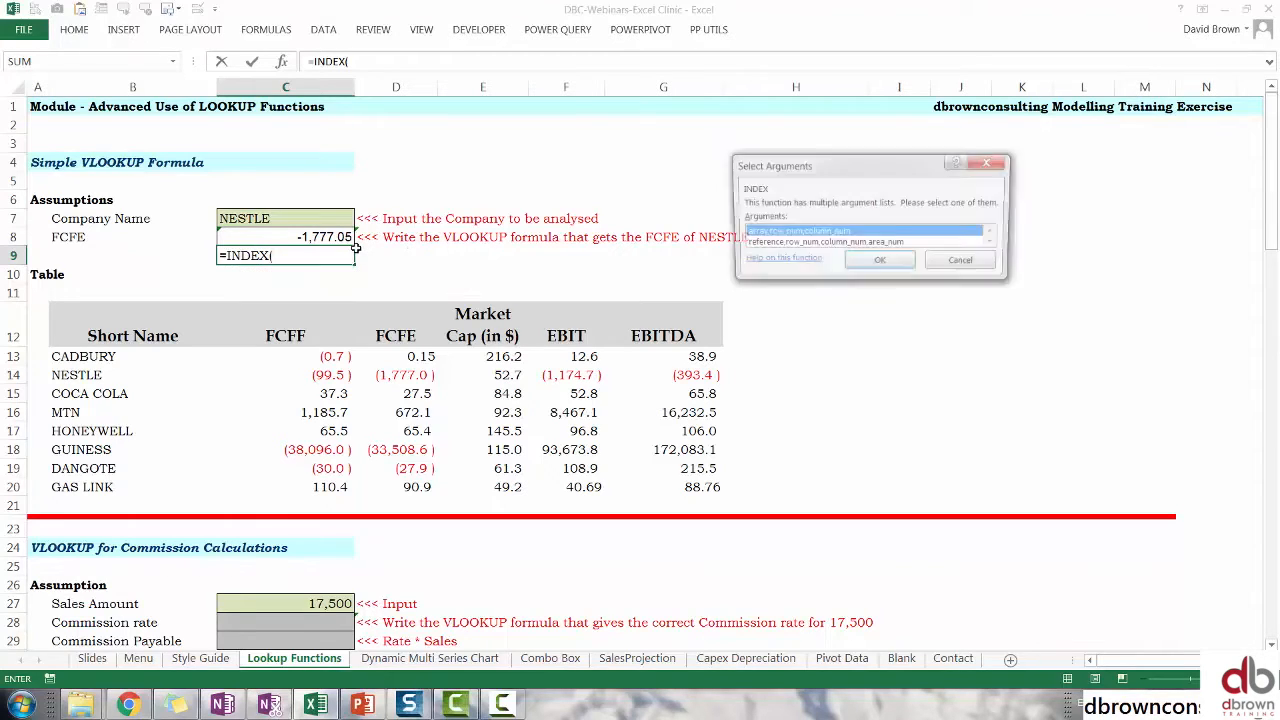
key("Return")
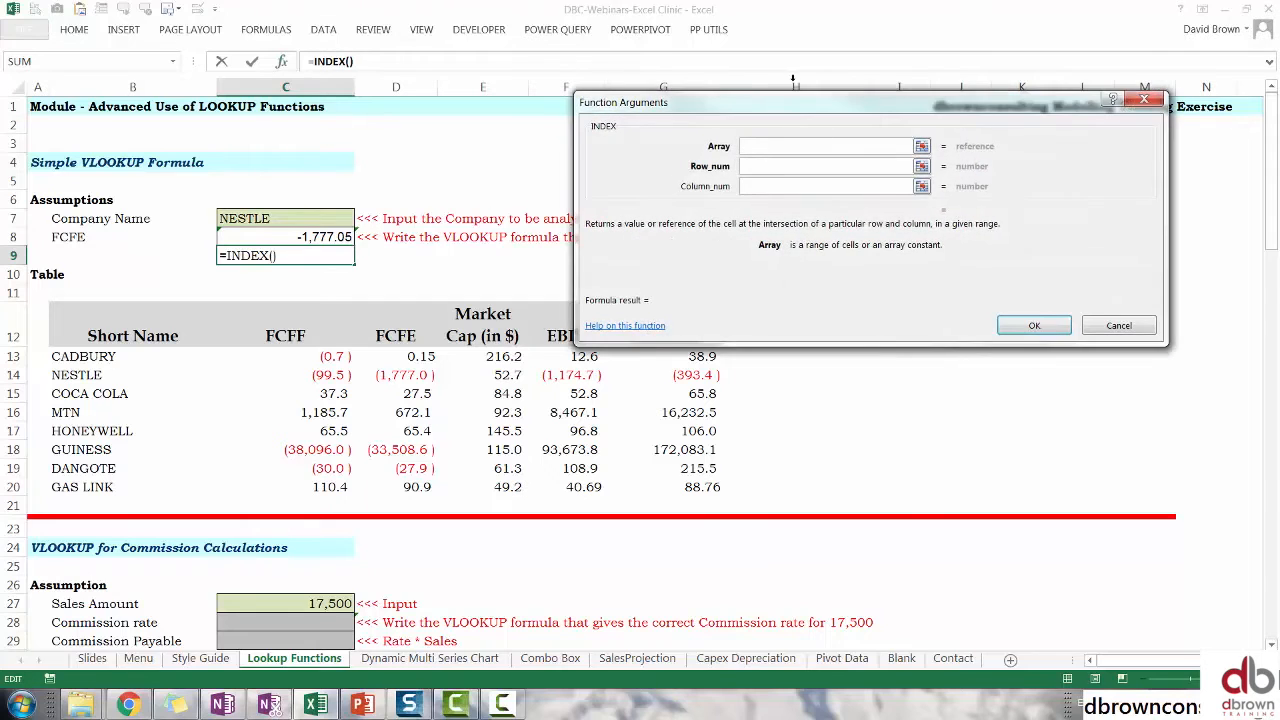
left_click_drag(800, 108, 843, 168)
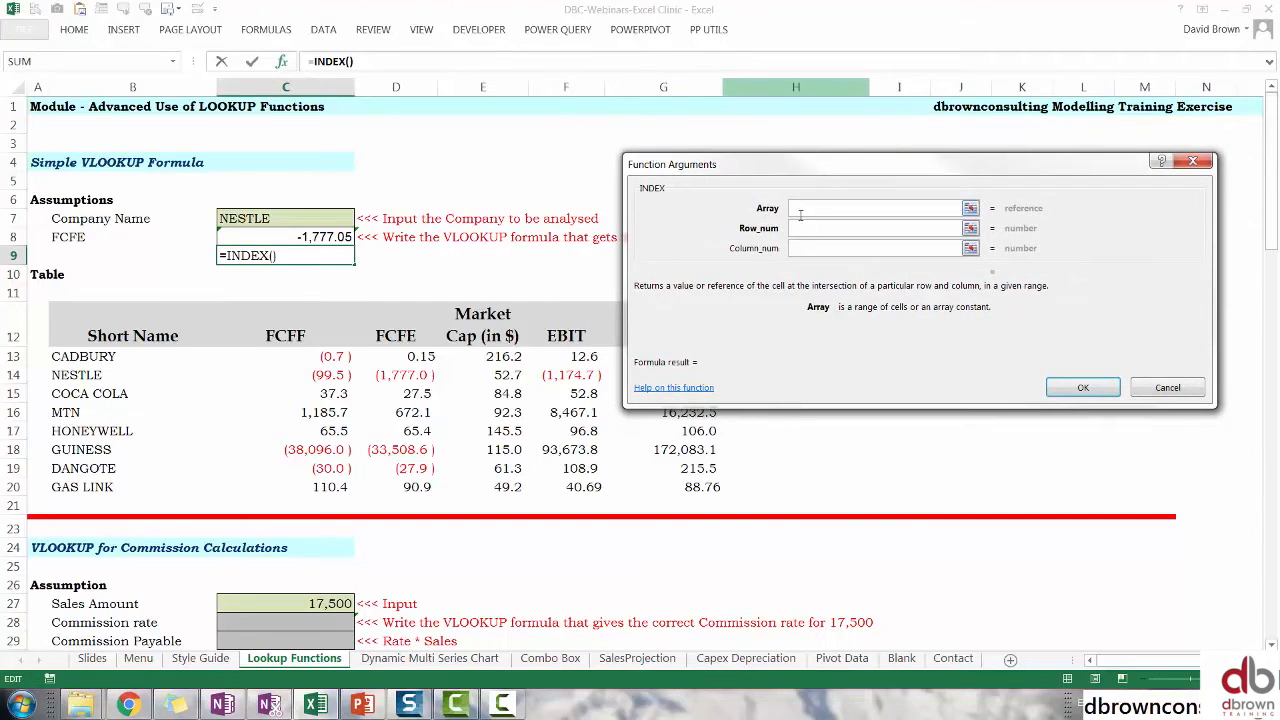
left_click_drag(820, 178, 827, 56)
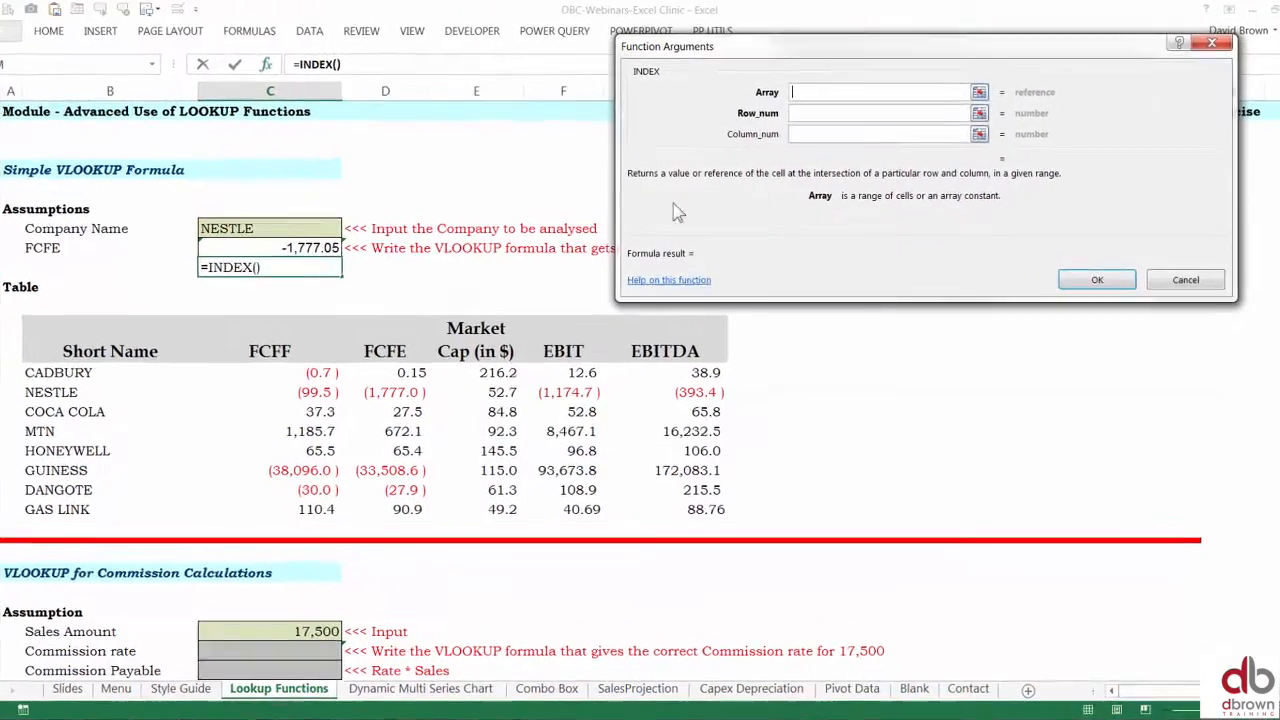
- Complete the INDEX formula with the company table DTAble as array, row number 3 and column number 3
left_click_drag(115, 340, 640, 550)
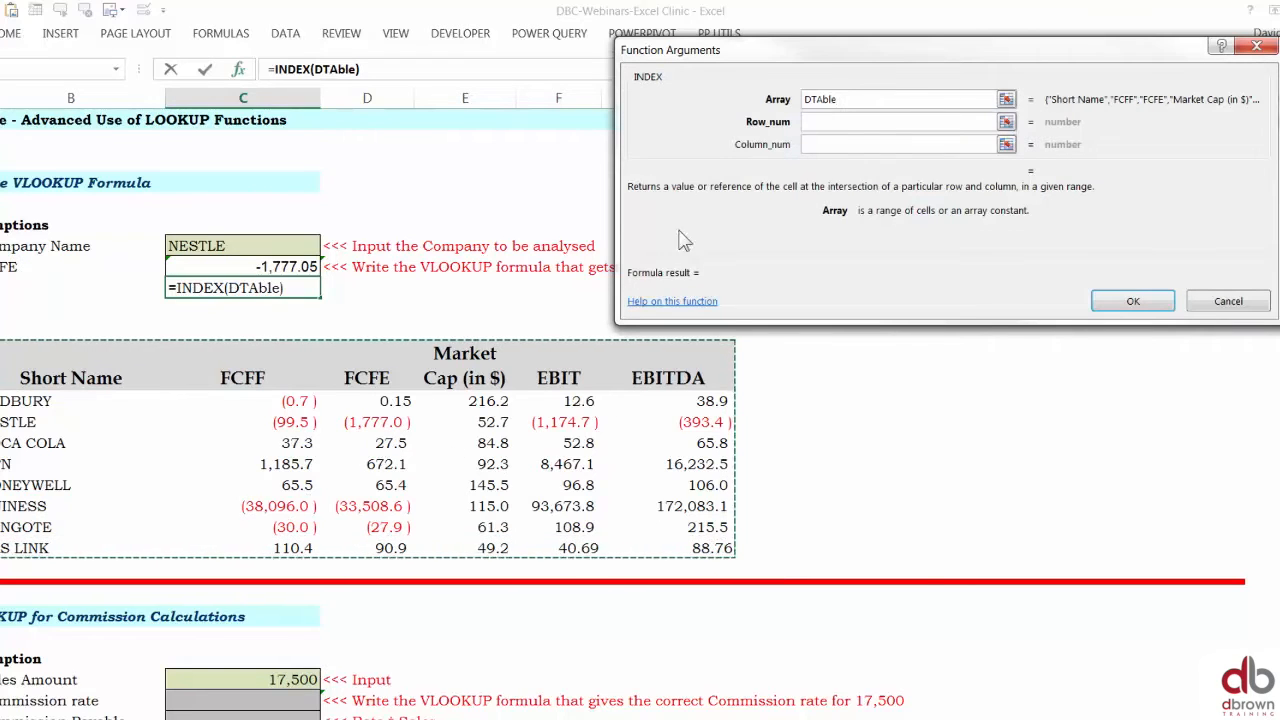
left_click(824, 122)
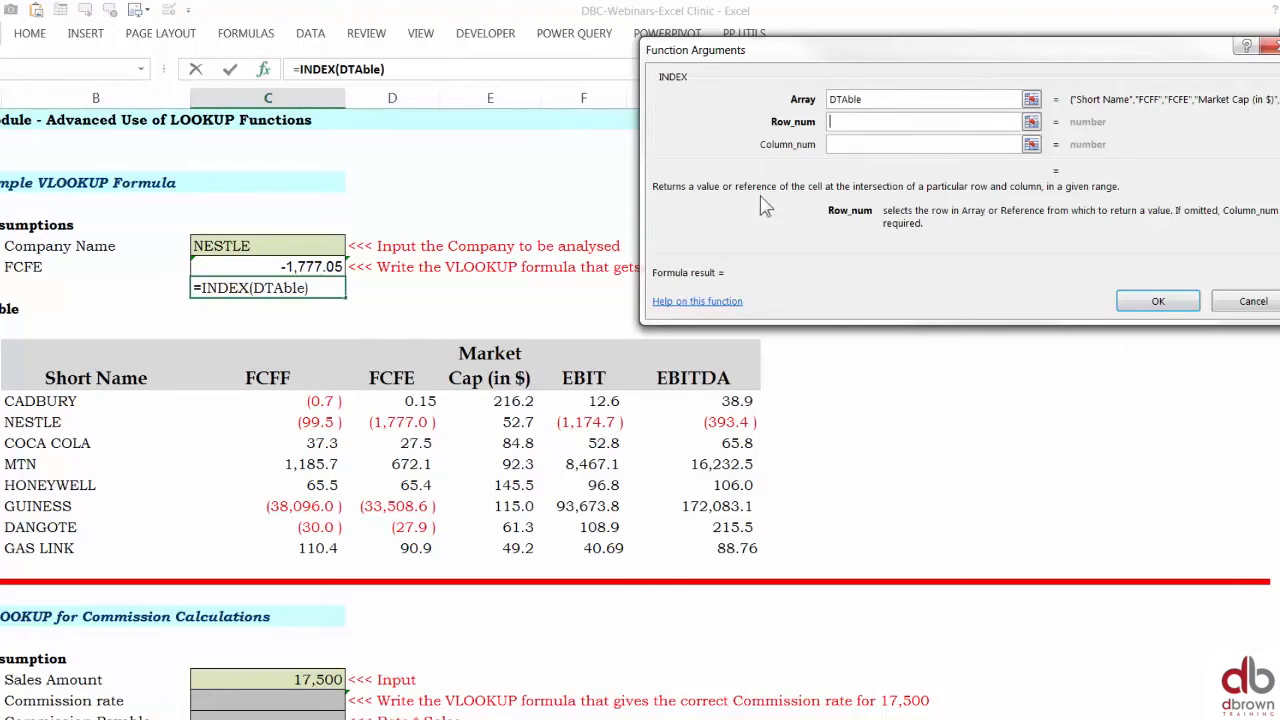
type("3")
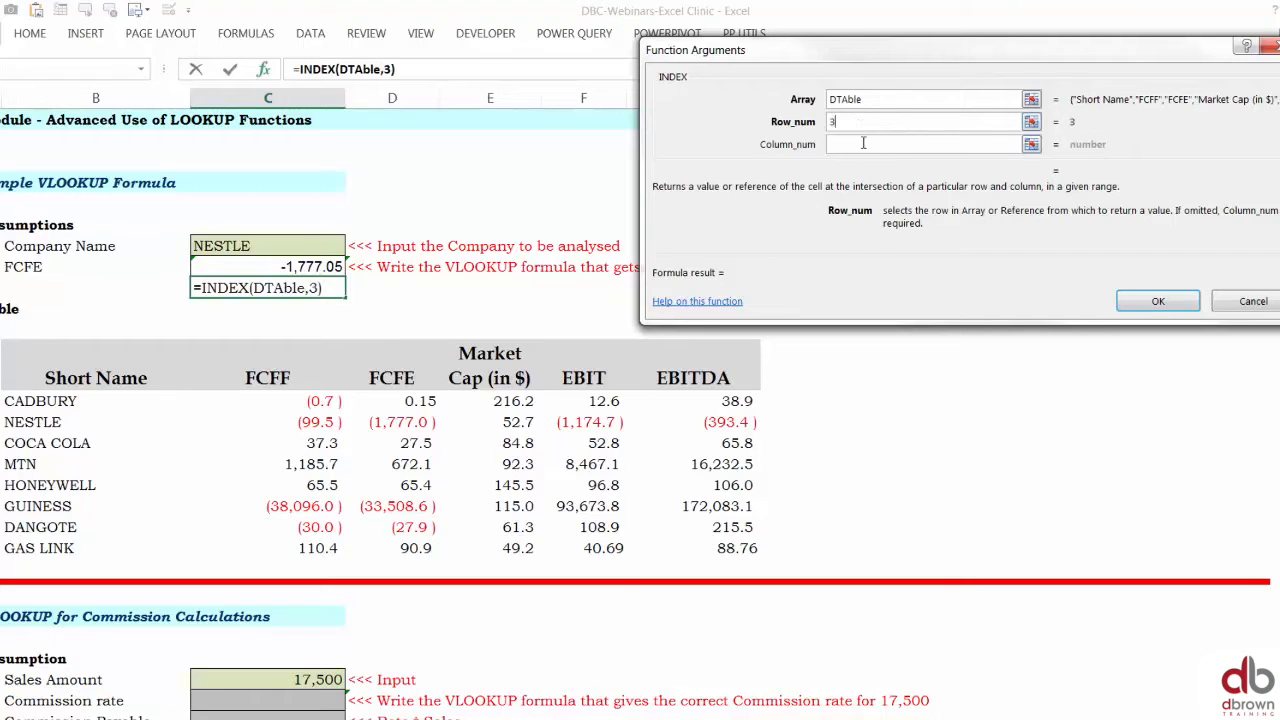
left_click(860, 144)
type("3")
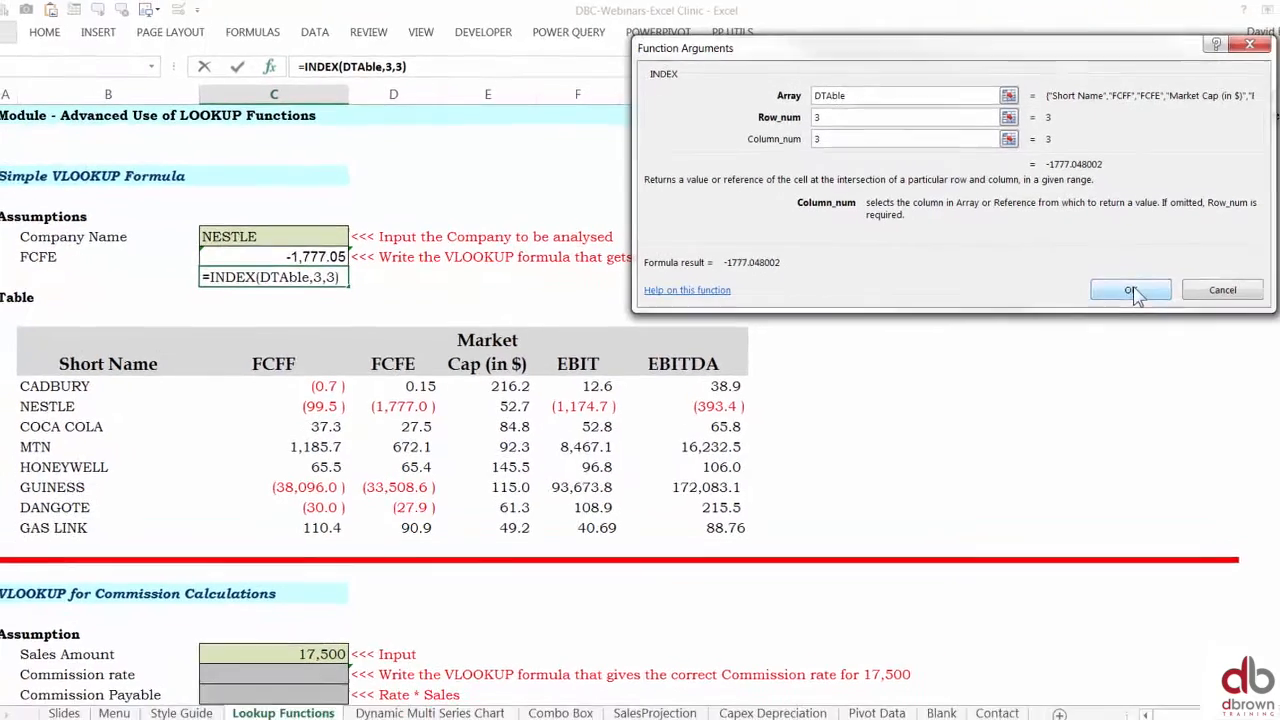
left_click(1131, 290)
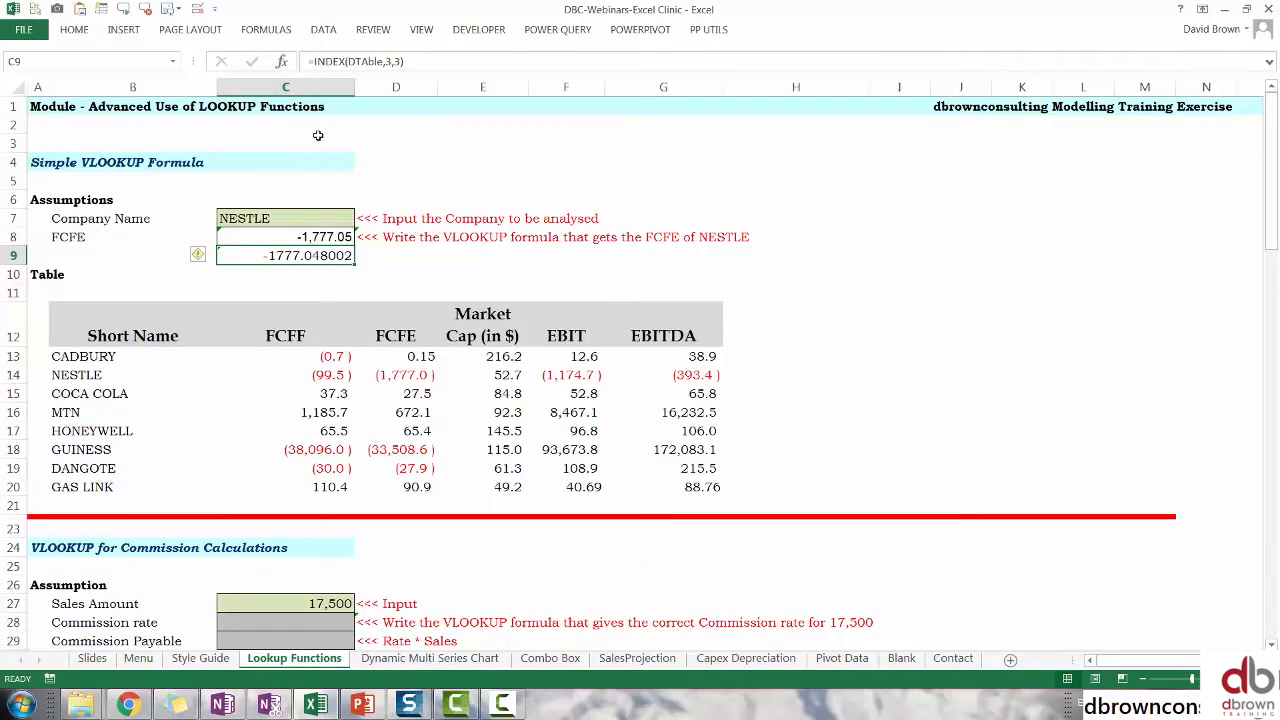
- Review the row and column number arguments of the INDEX formula in C9
left_click(285, 65)
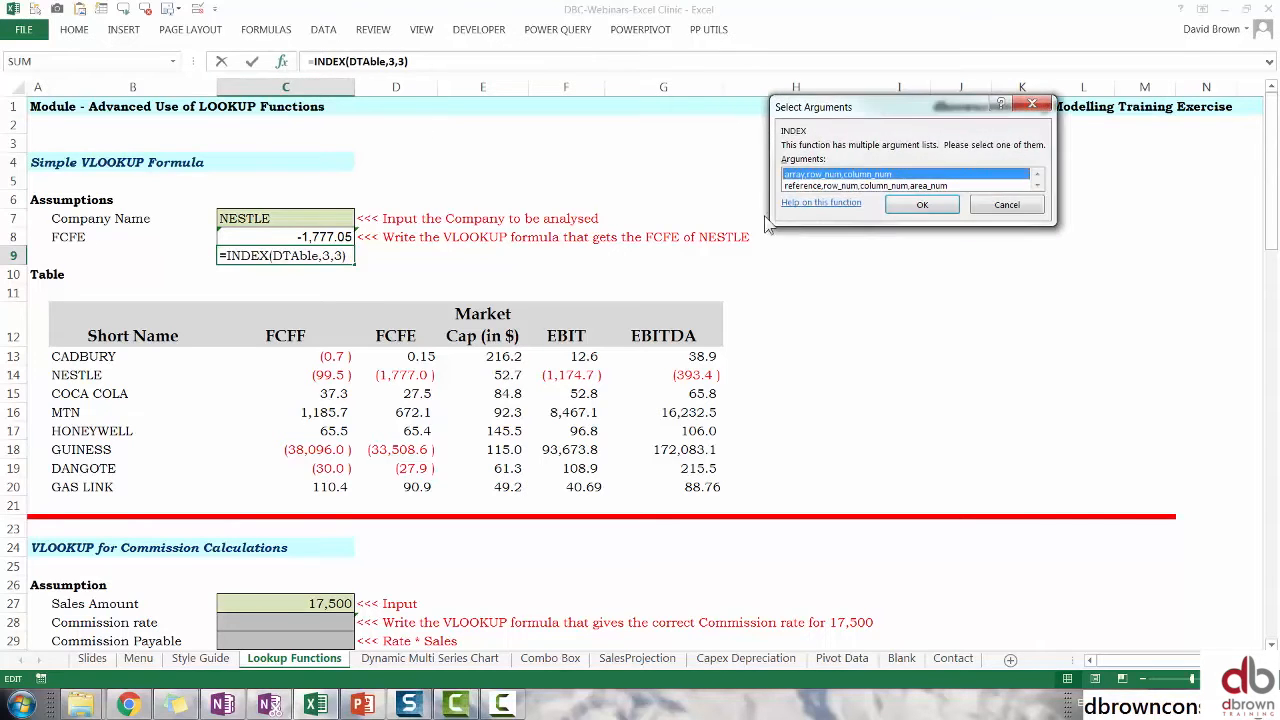
left_click(940, 214)
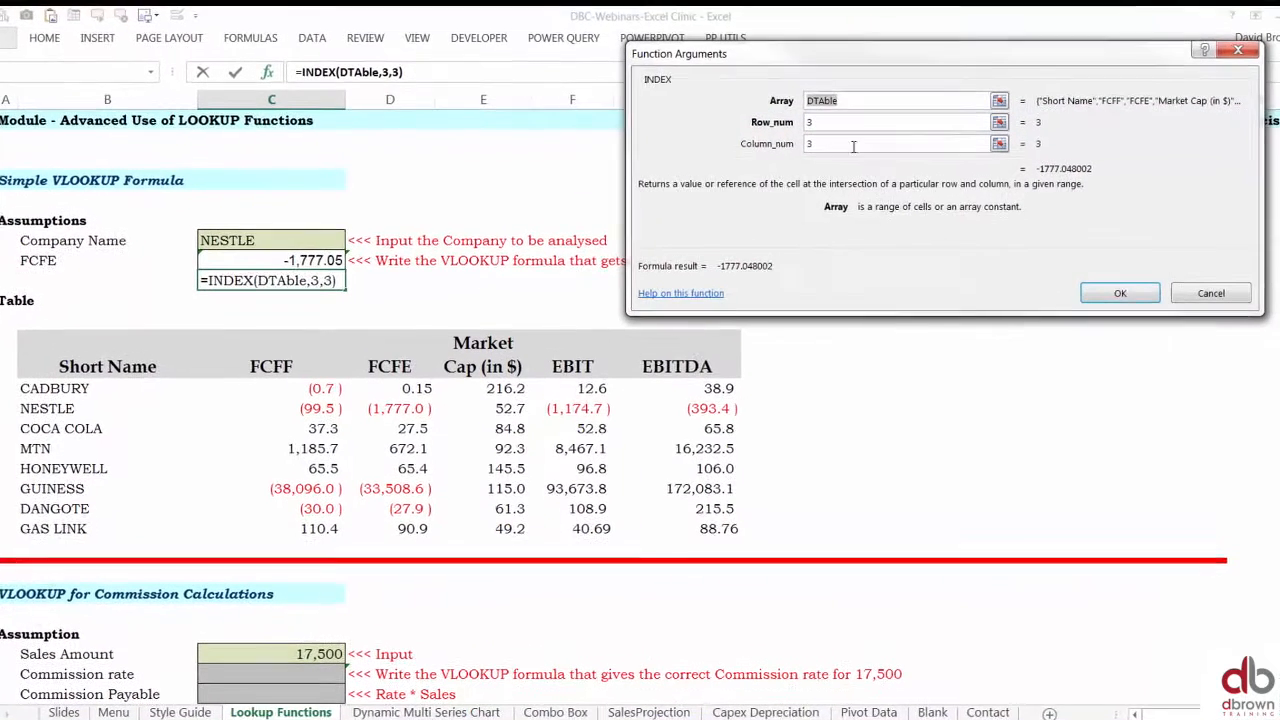
left_click(836, 124)
left_click(837, 141)
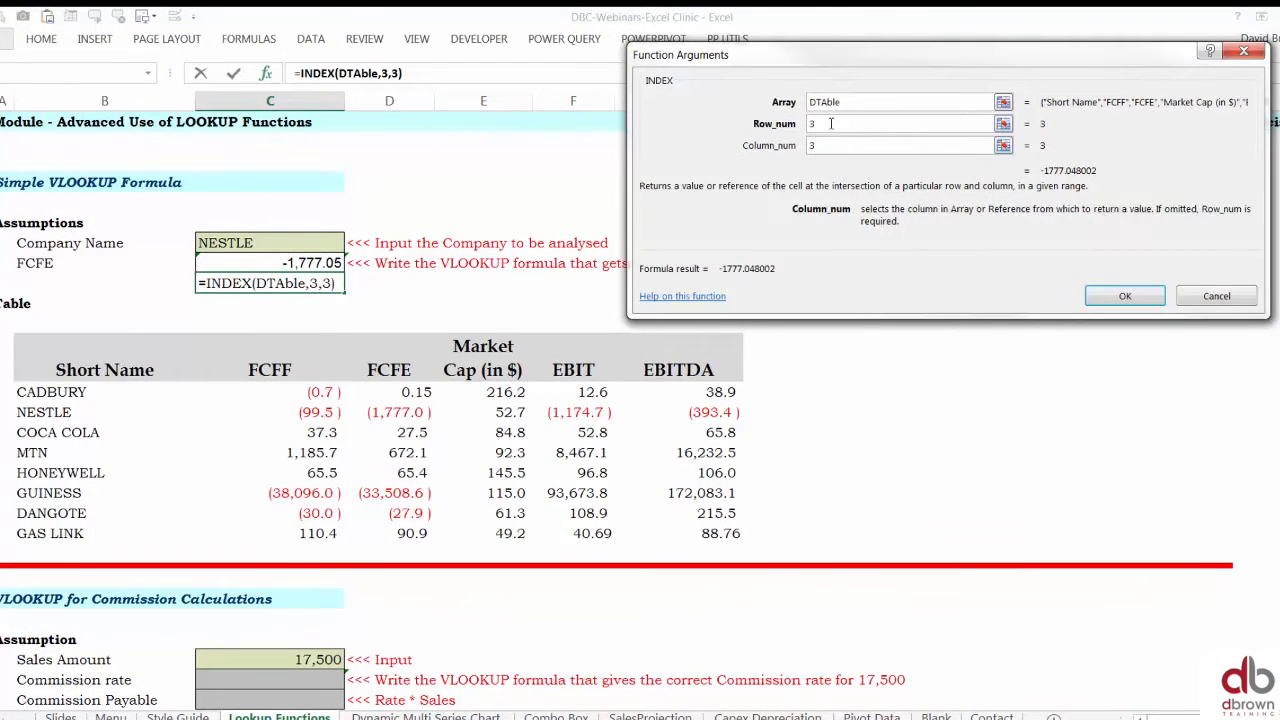
left_click(831, 124)
left_click(823, 148)
left_click(825, 125)
left_click(1124, 296)
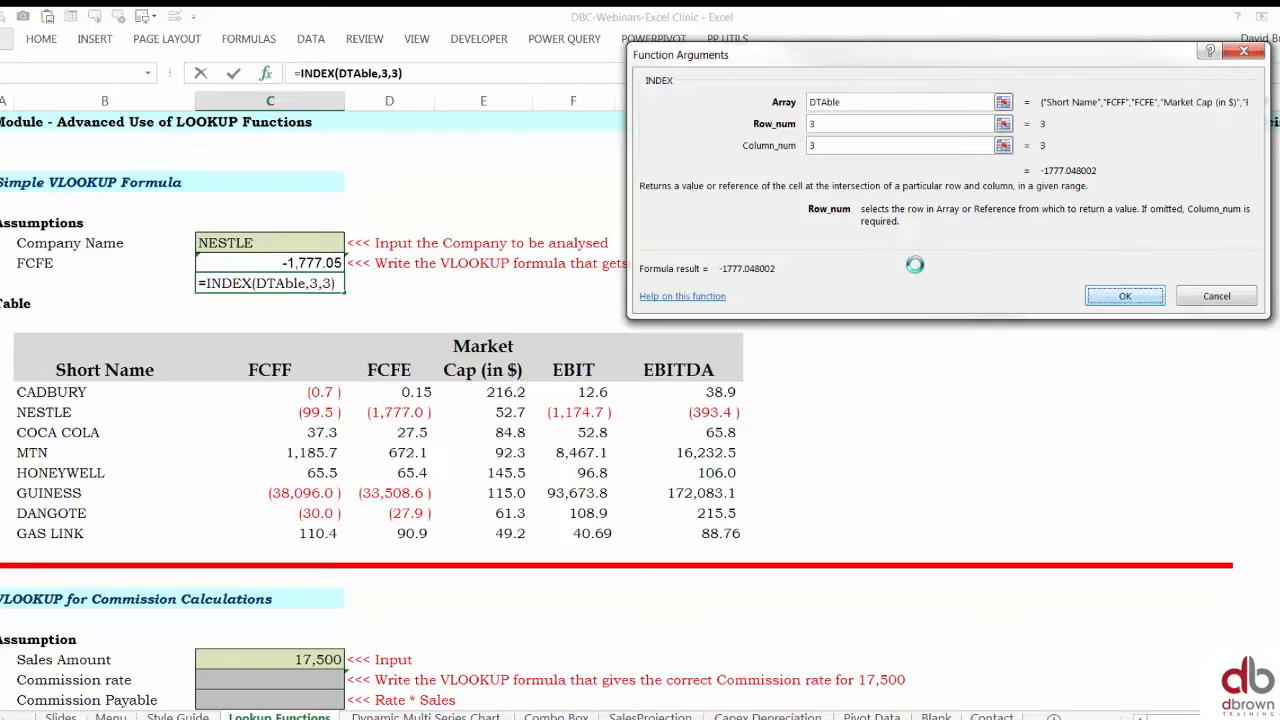
- Change the company name in cell C7 to MTN
left_click(289, 248)
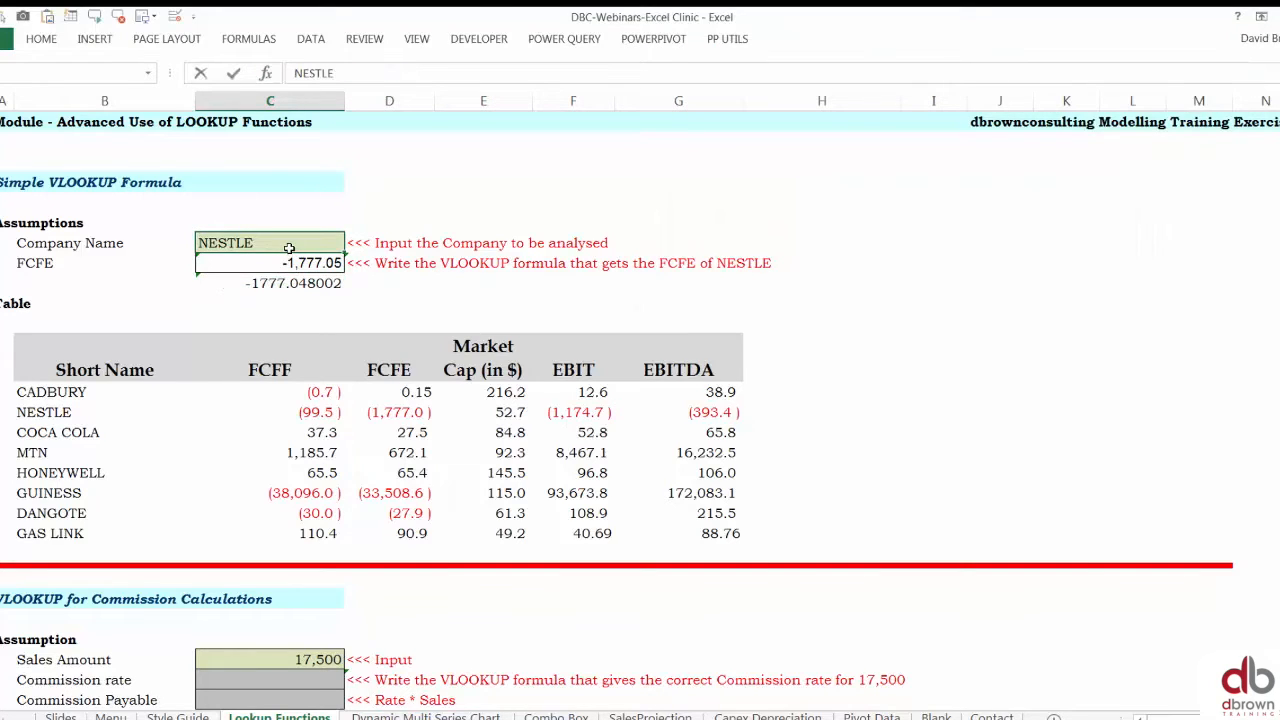
type("MTN")
key("Return")
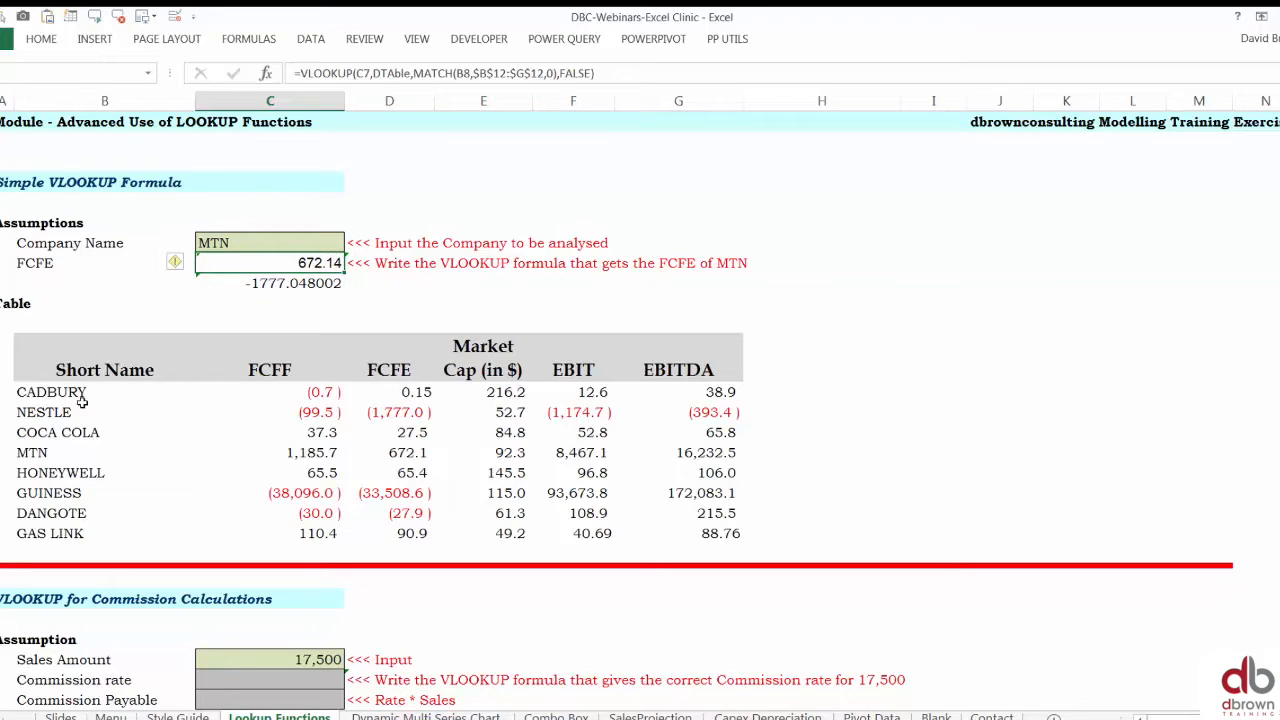
- Compare the INDEX result in C9 with the FCFE entries for MTN and NESTLE in the table
left_click(53, 453)
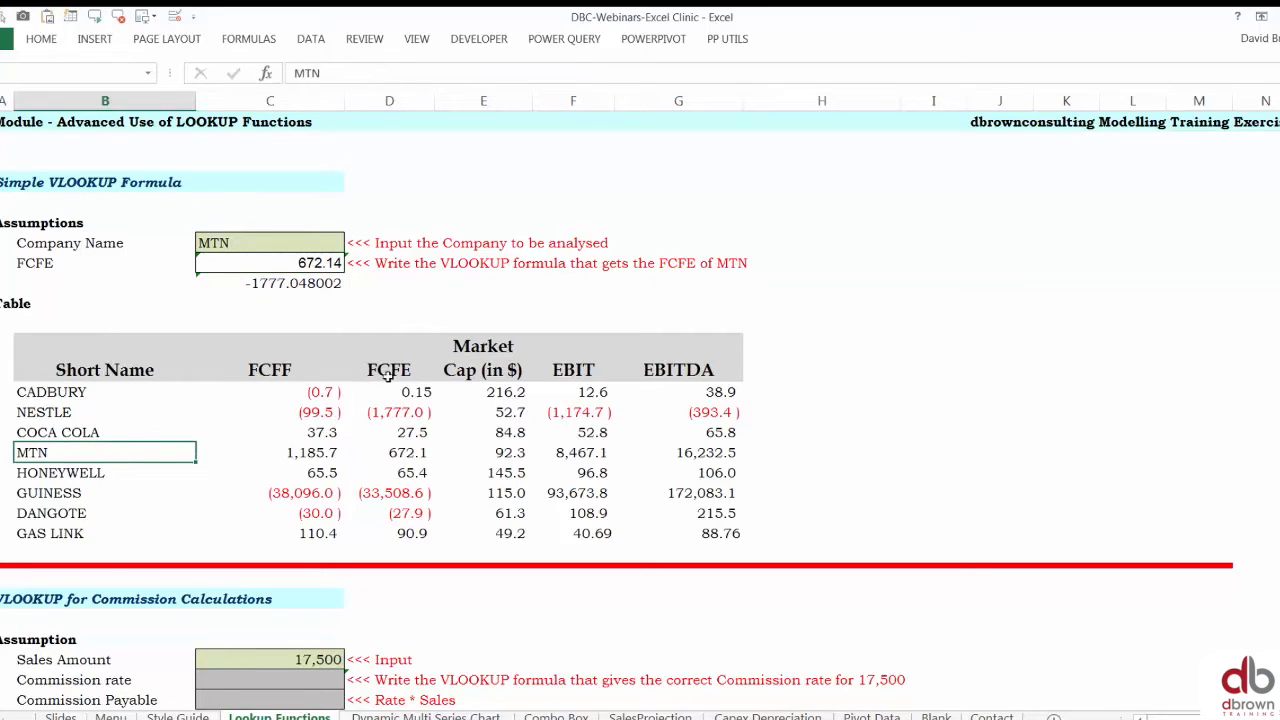
left_click(416, 455)
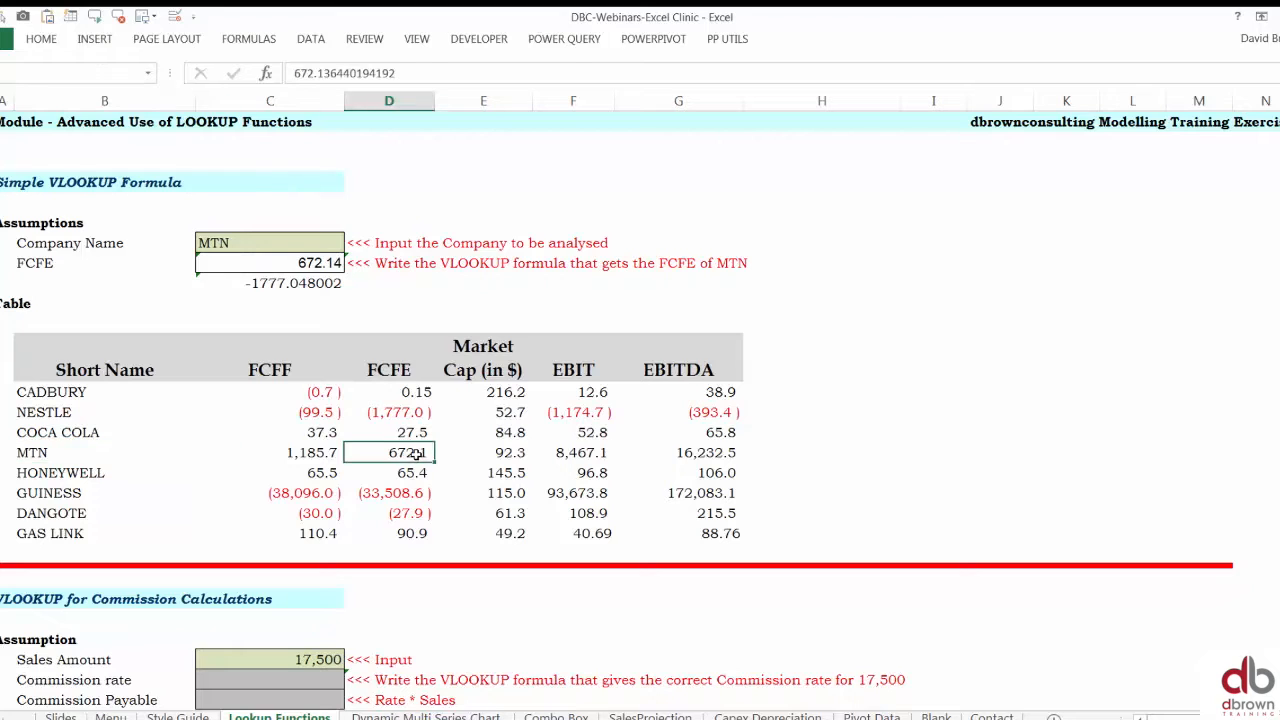
left_click(292, 289)
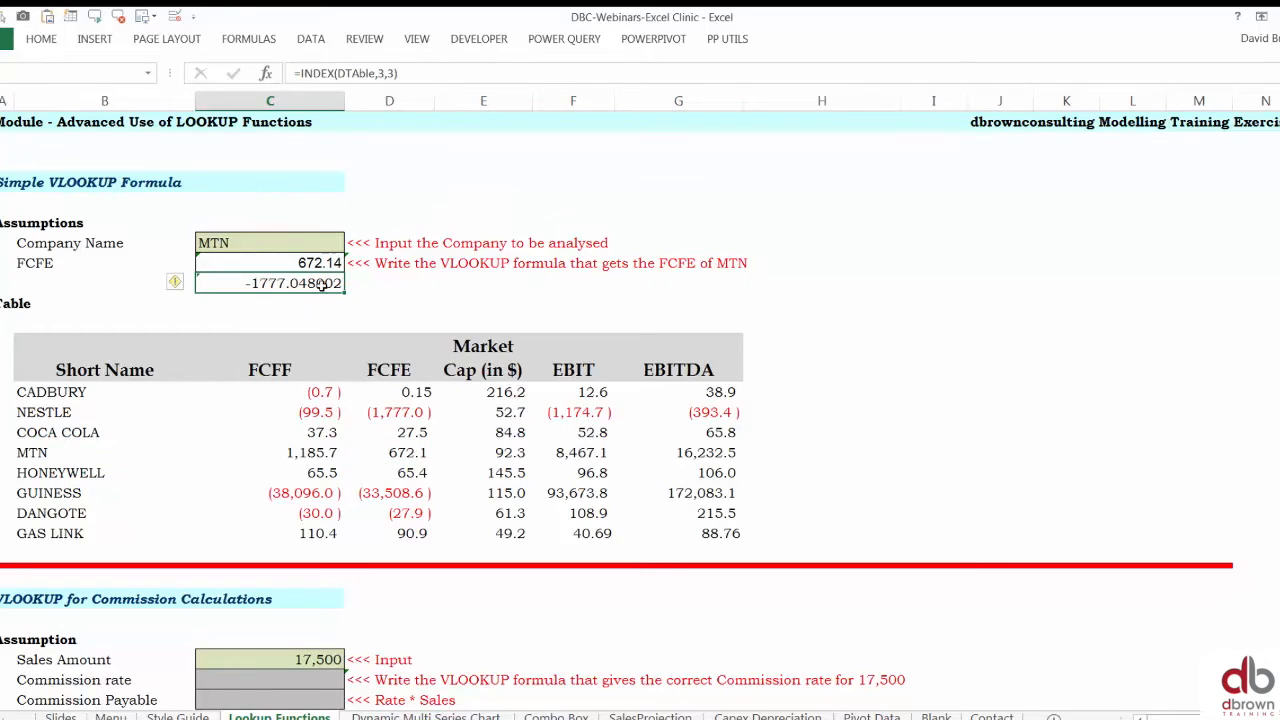
left_click(405, 412)
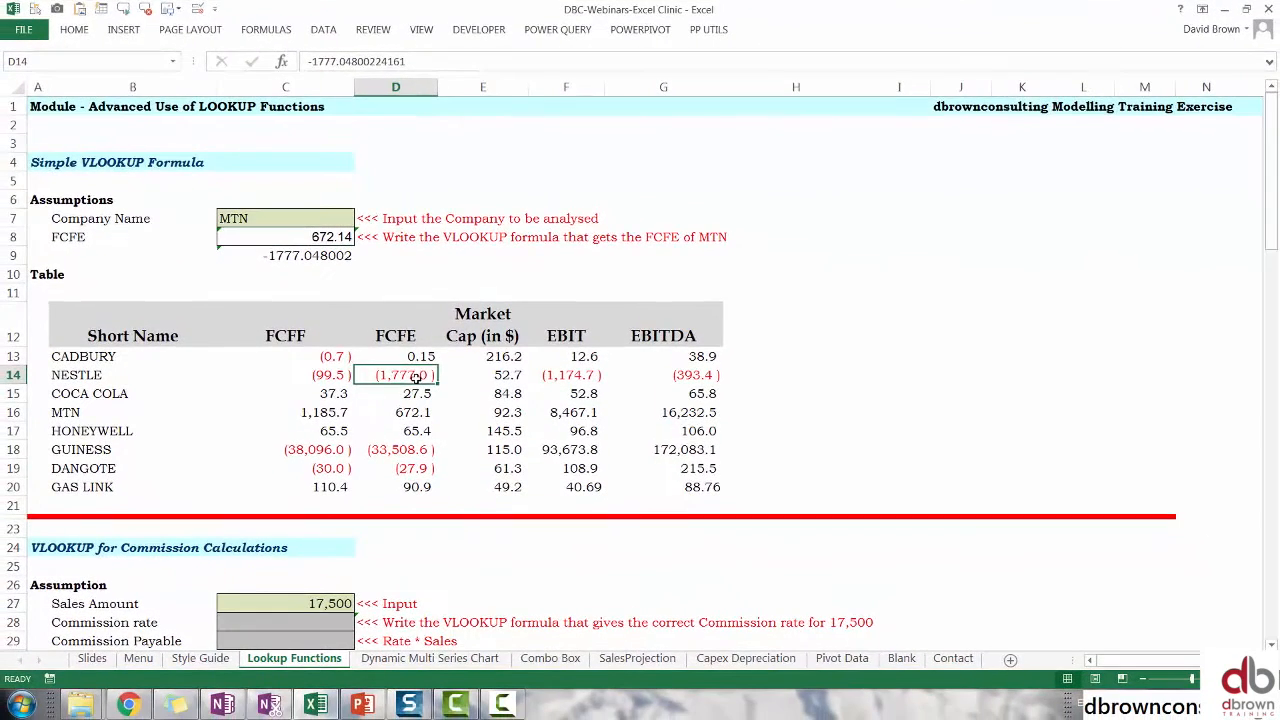
- Replace the hardcoded row number in the C9 INDEX formula with an empty nested MATCH() function
left_click(328, 257)
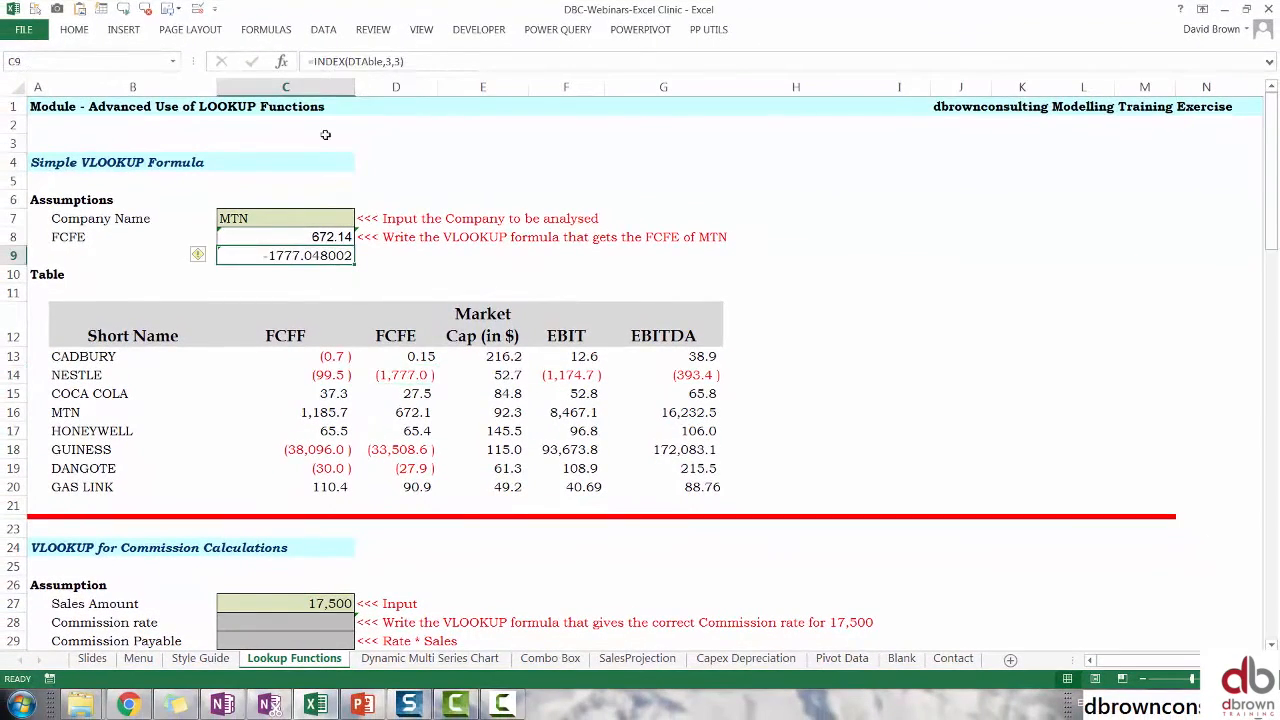
left_click(281, 61)
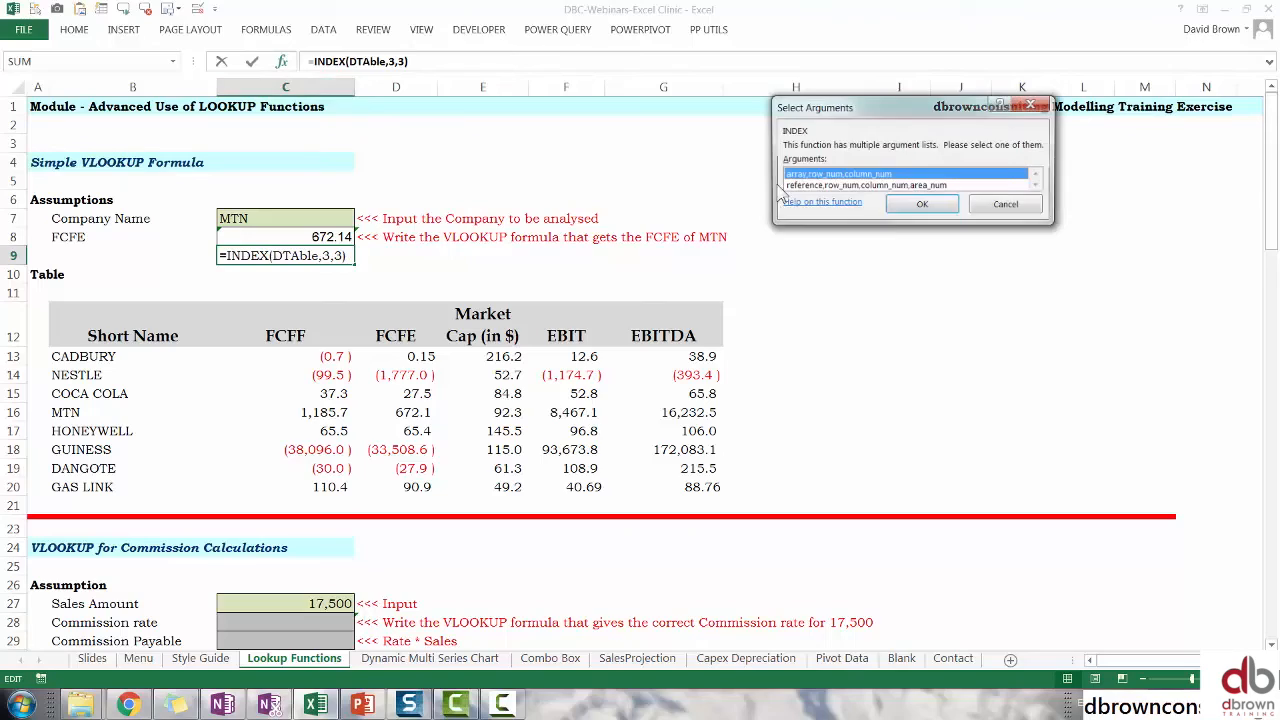
left_click(921, 204)
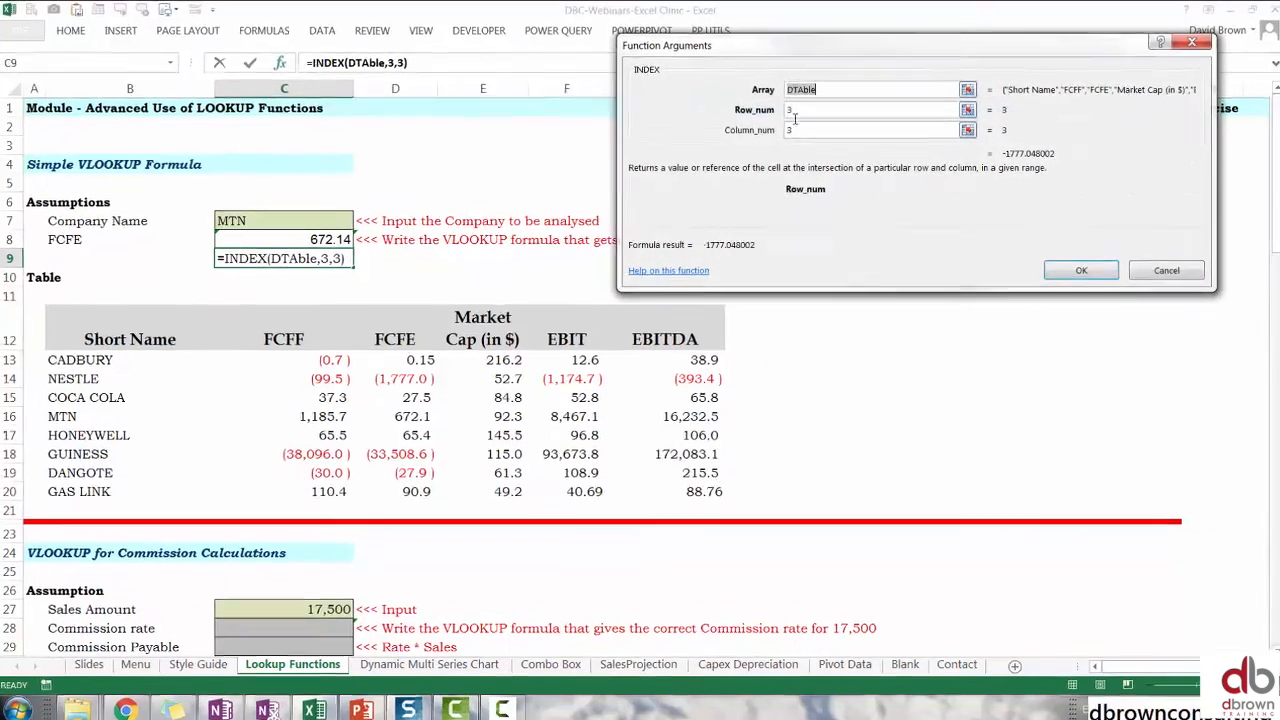
left_click(792, 109)
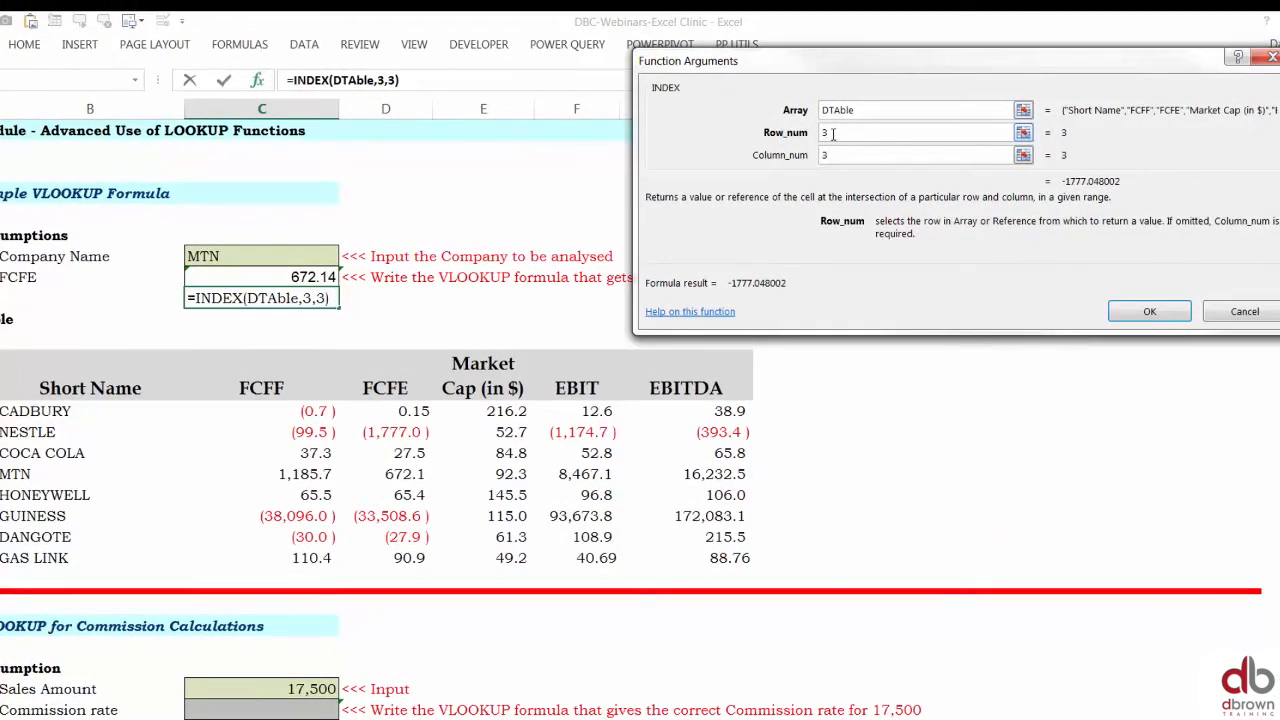
key("BackSpace")
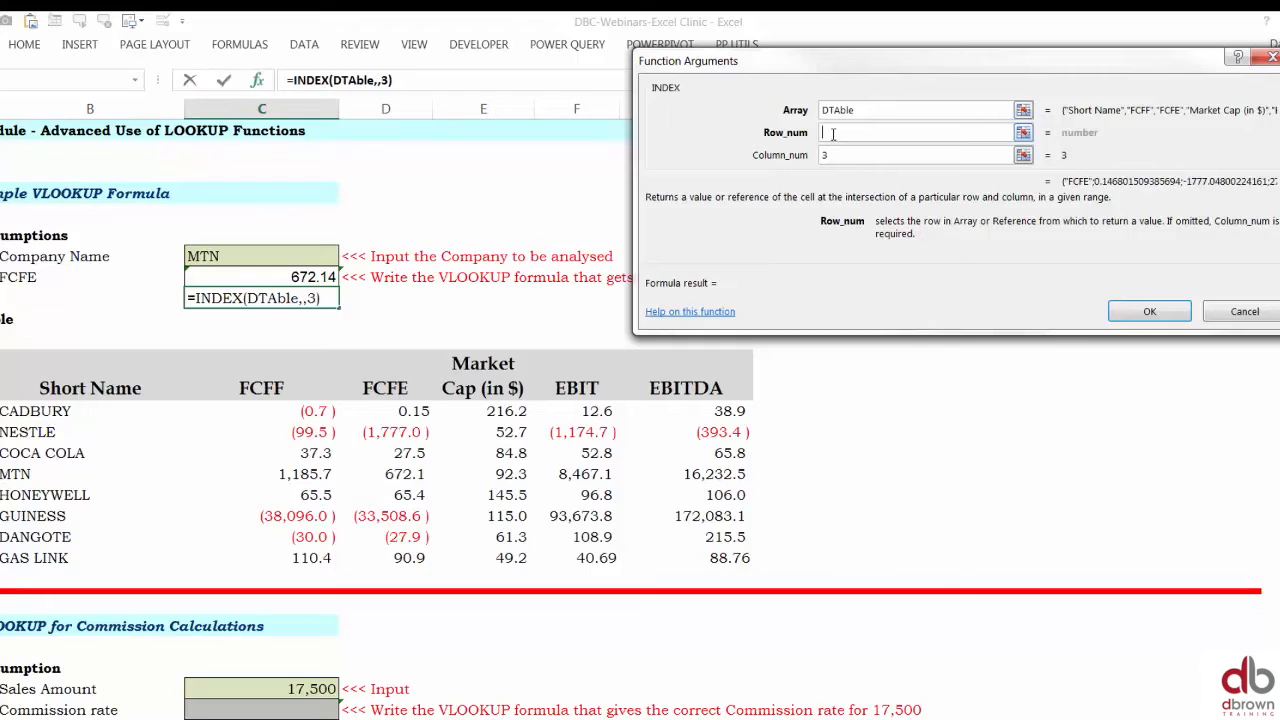
type("MATCH()")
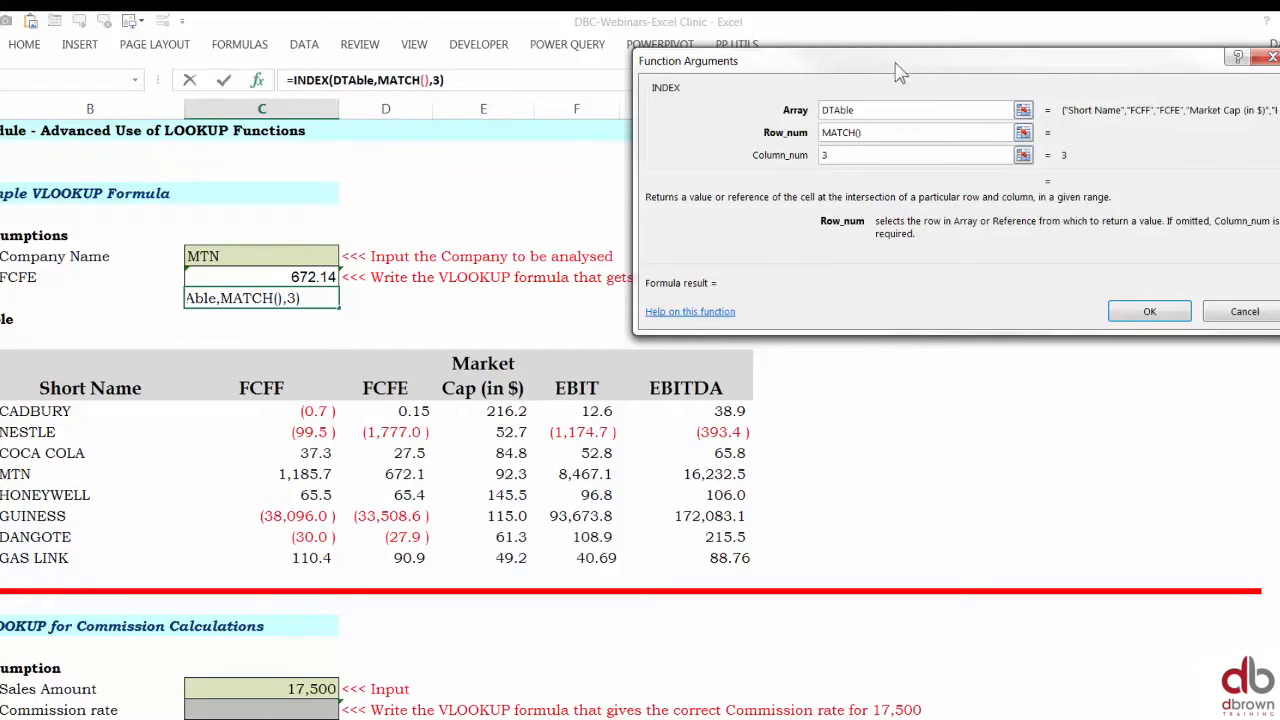
- Examine the arguments of the nested MATCH function, and return to the arguments of the outer INDEX function
left_click_drag(896, 60, 936, 178)
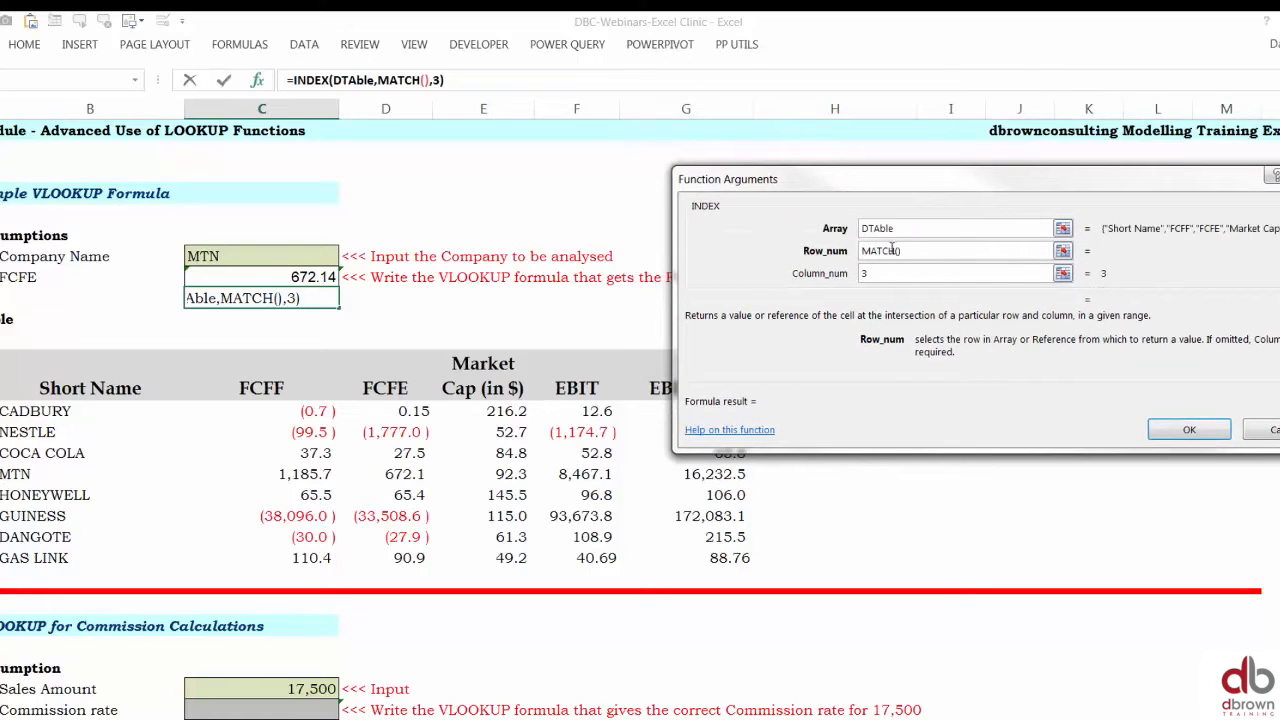
left_click(396, 80)
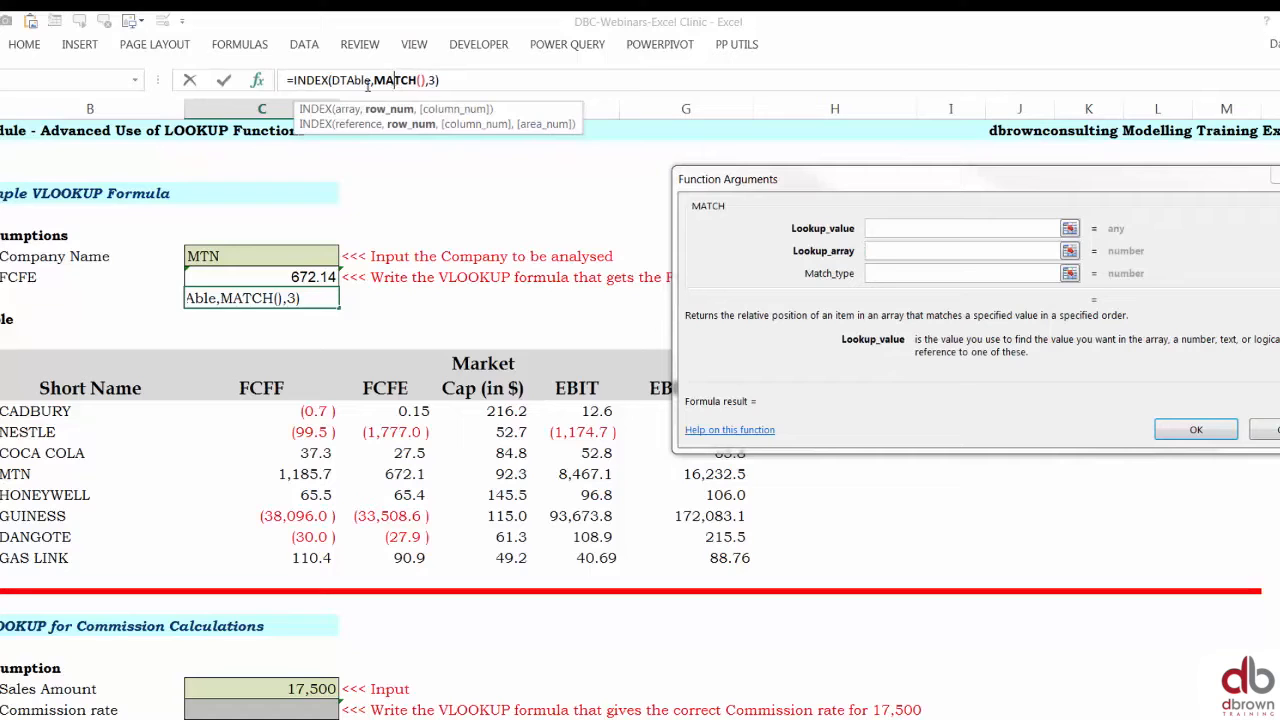
left_click_drag(1010, 175, 649, 231)
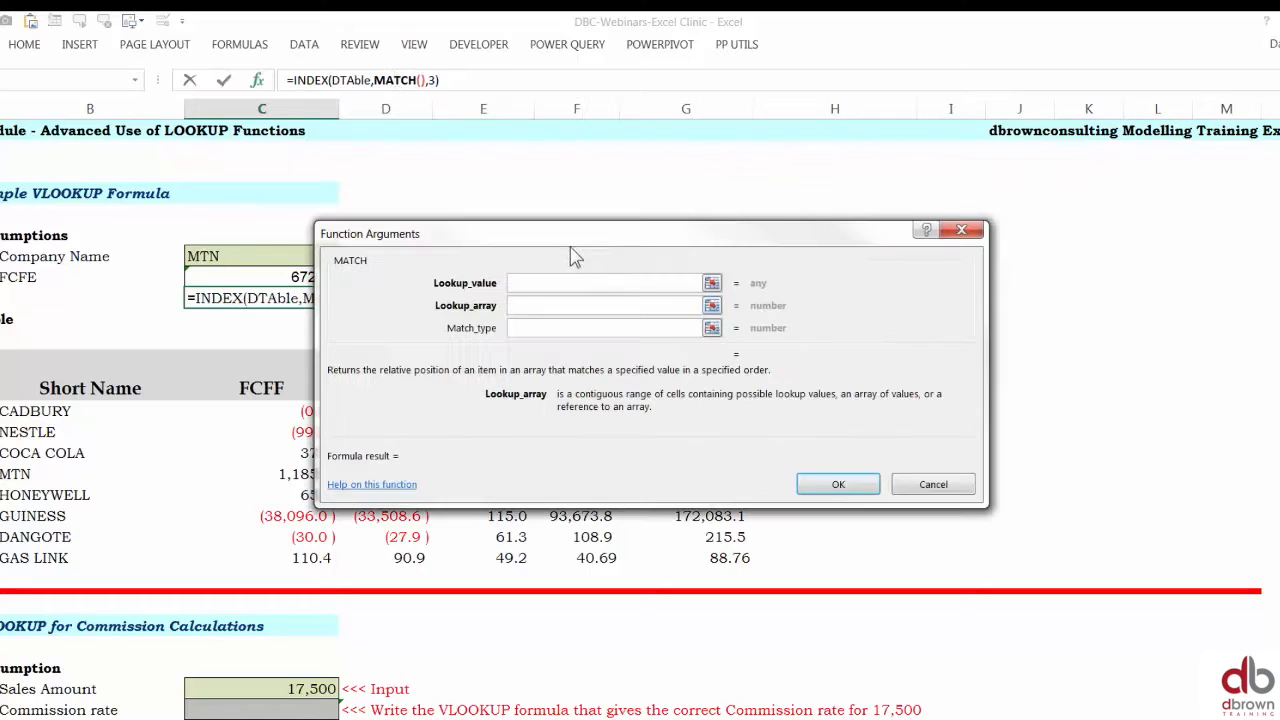
left_click_drag(797, 230, 1094, 245)
left_click_drag(858, 289, 848, 239)
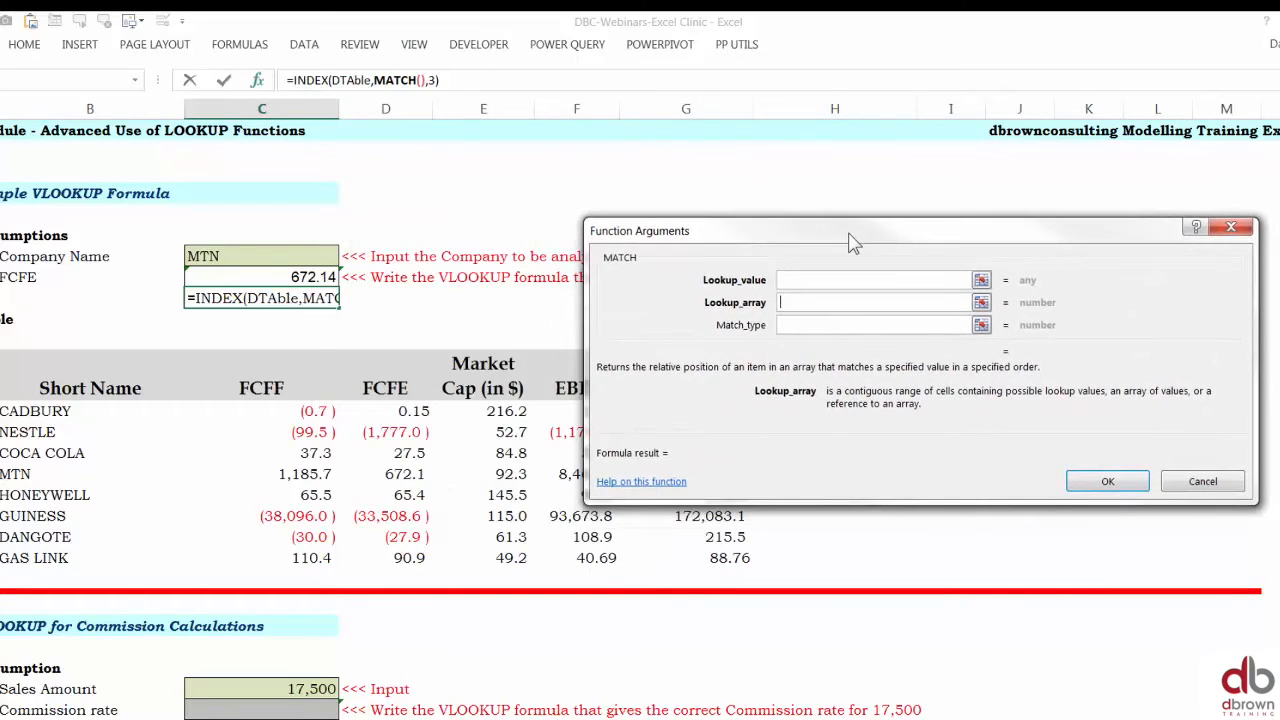
left_click(800, 283)
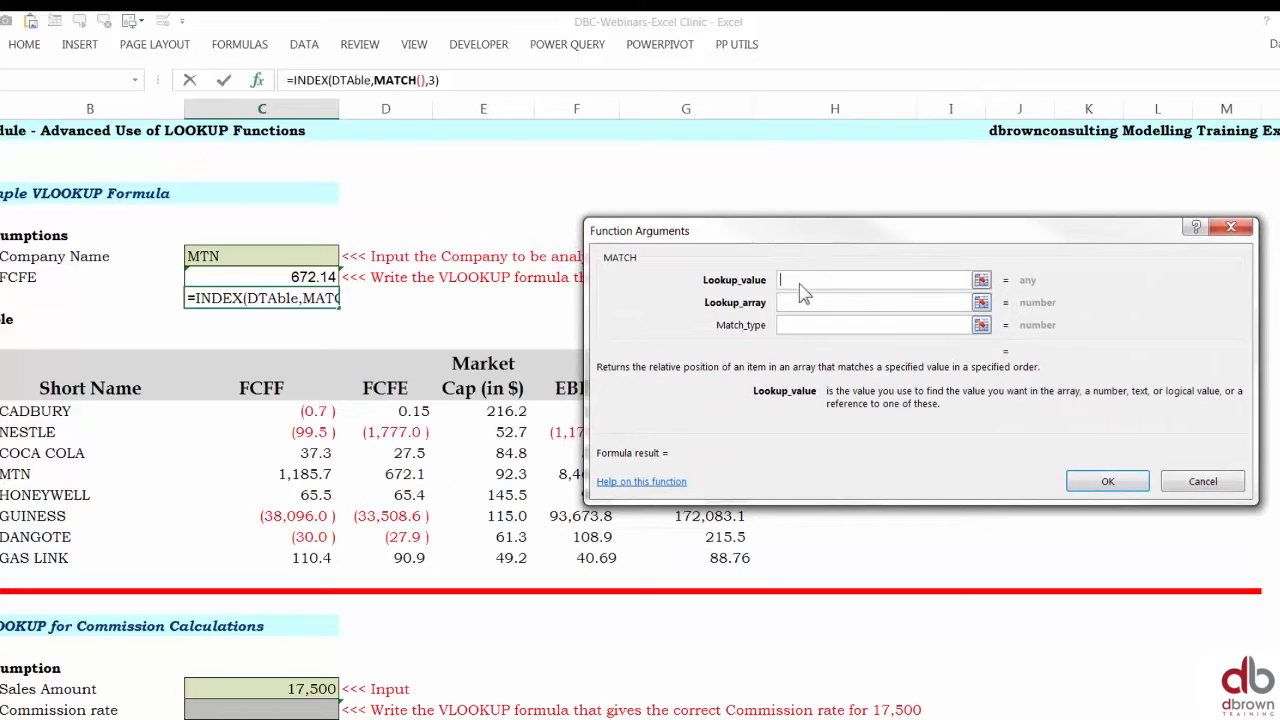
left_click(328, 84)
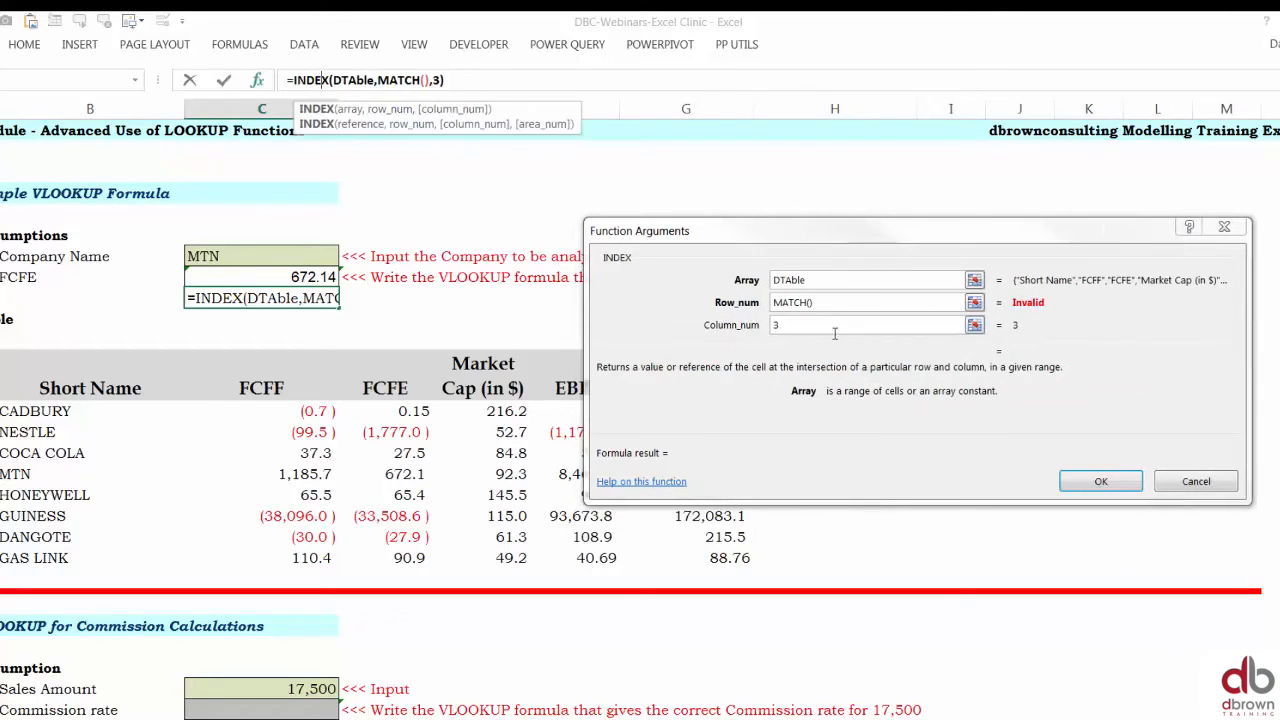
- Complete the row-number MATCH with lookup value C7, absolute lookup array $B$12:$B$20 and match type 0
left_click(398, 80)
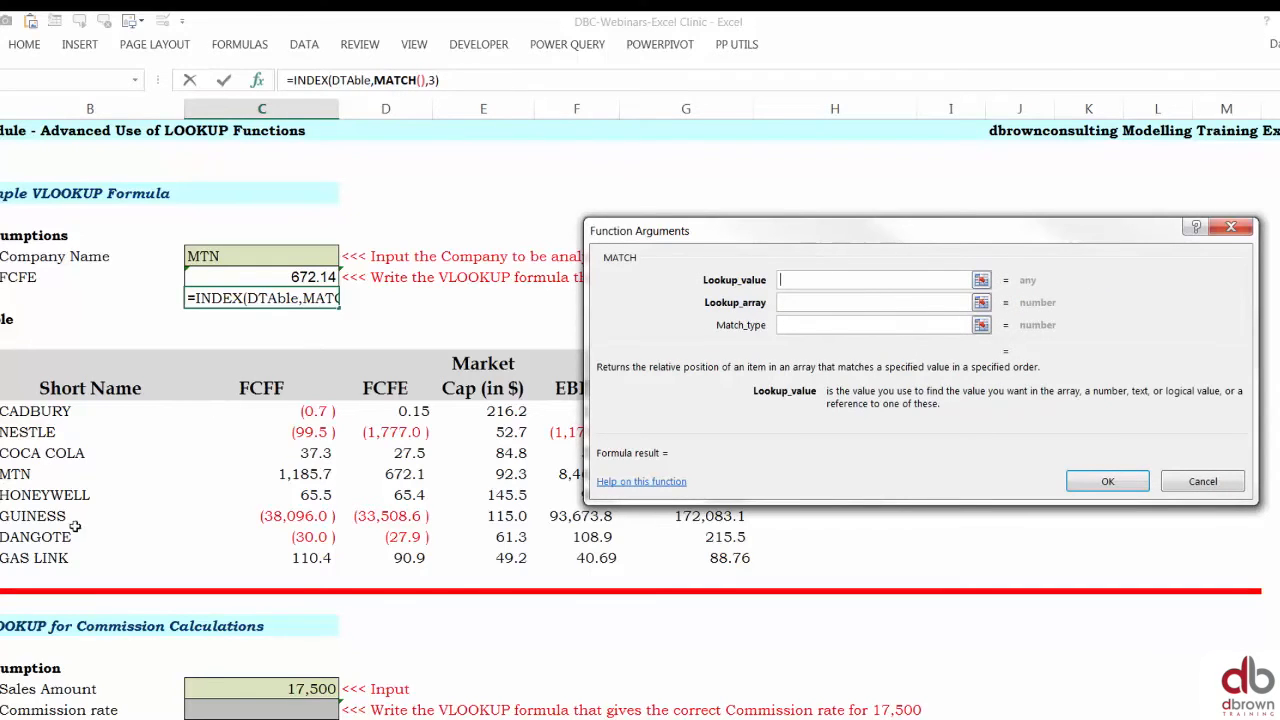
left_click(223, 257)
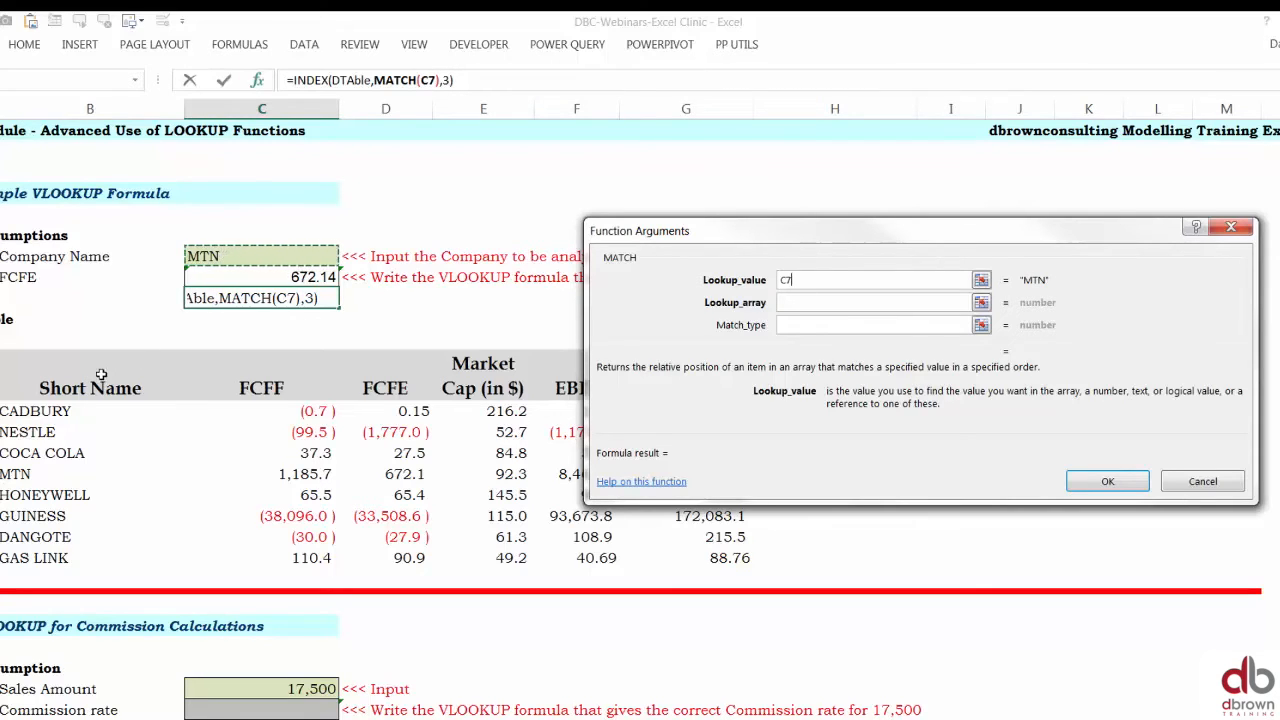
key("Tab")
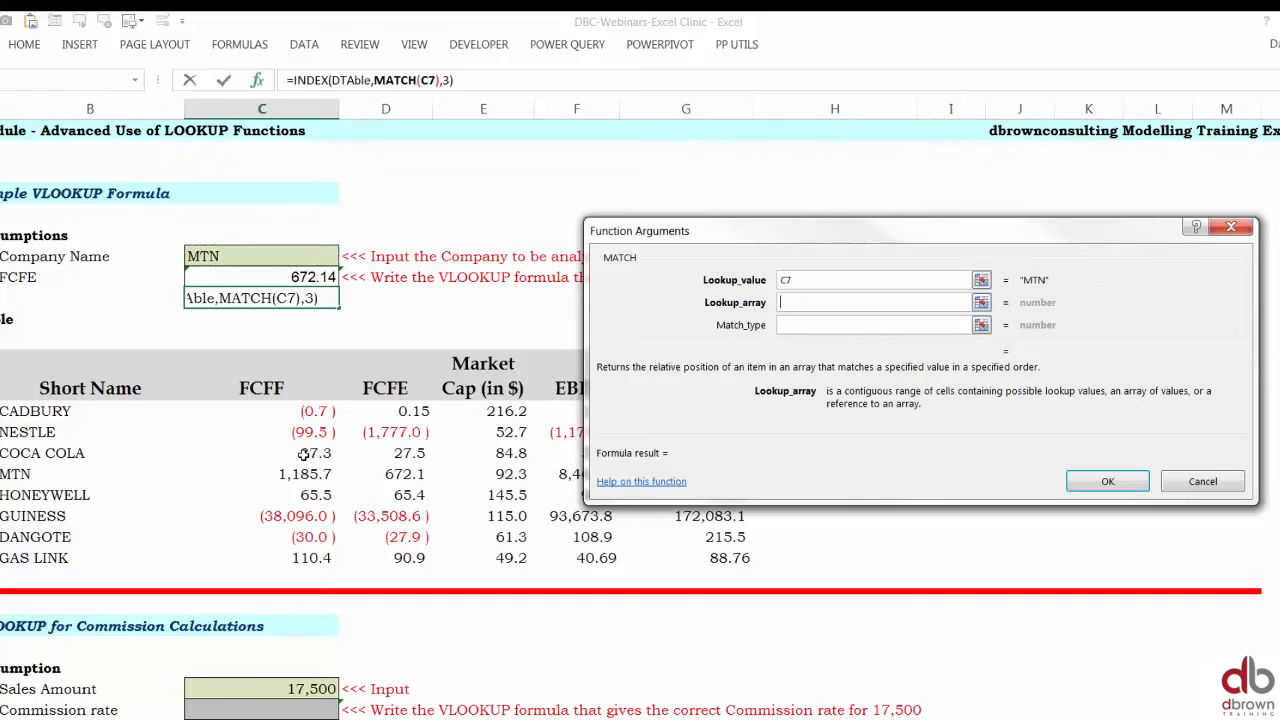
left_click_drag(90, 376, 75, 493)
left_click_drag(62, 557, 62, 557)
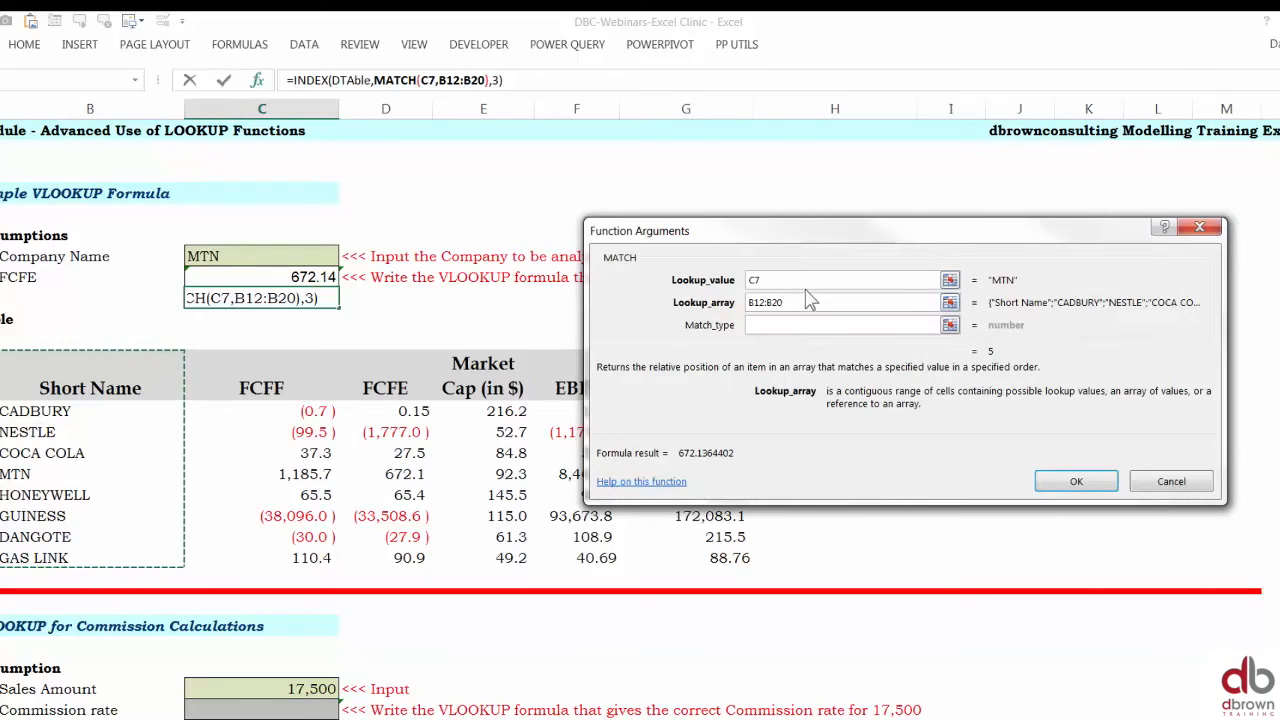
key("F4")
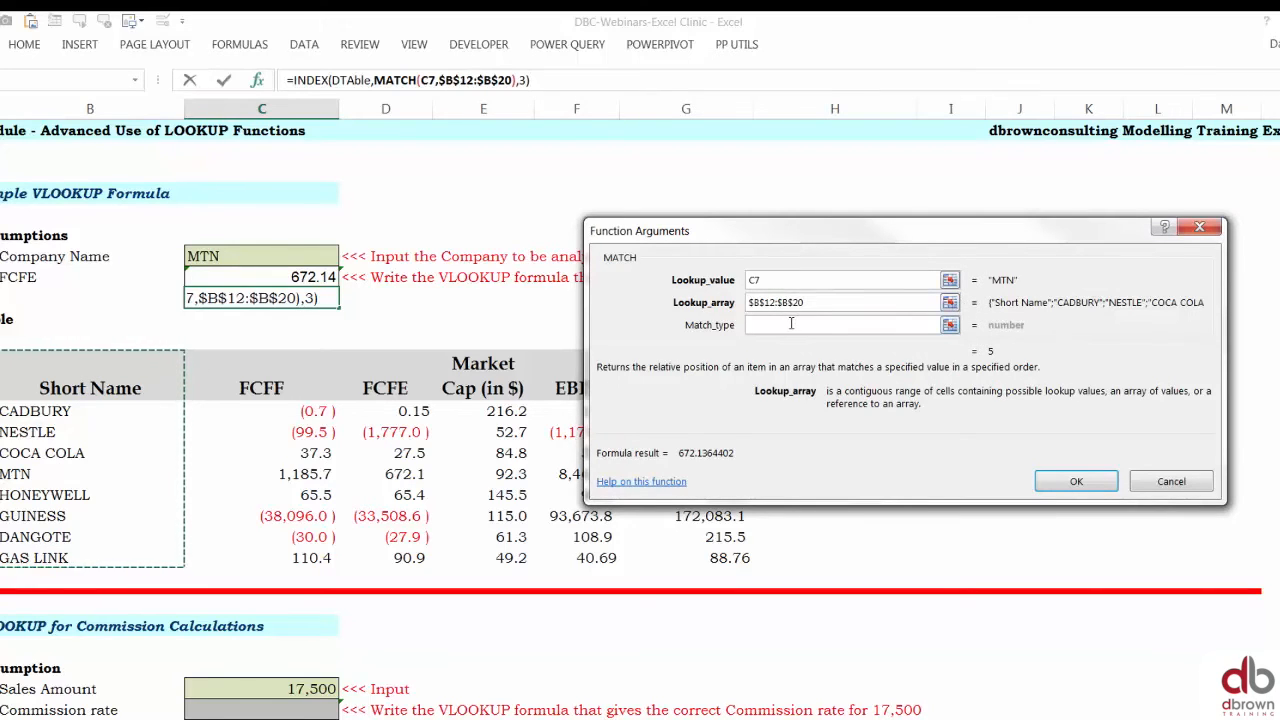
left_click(798, 321)
type("0")
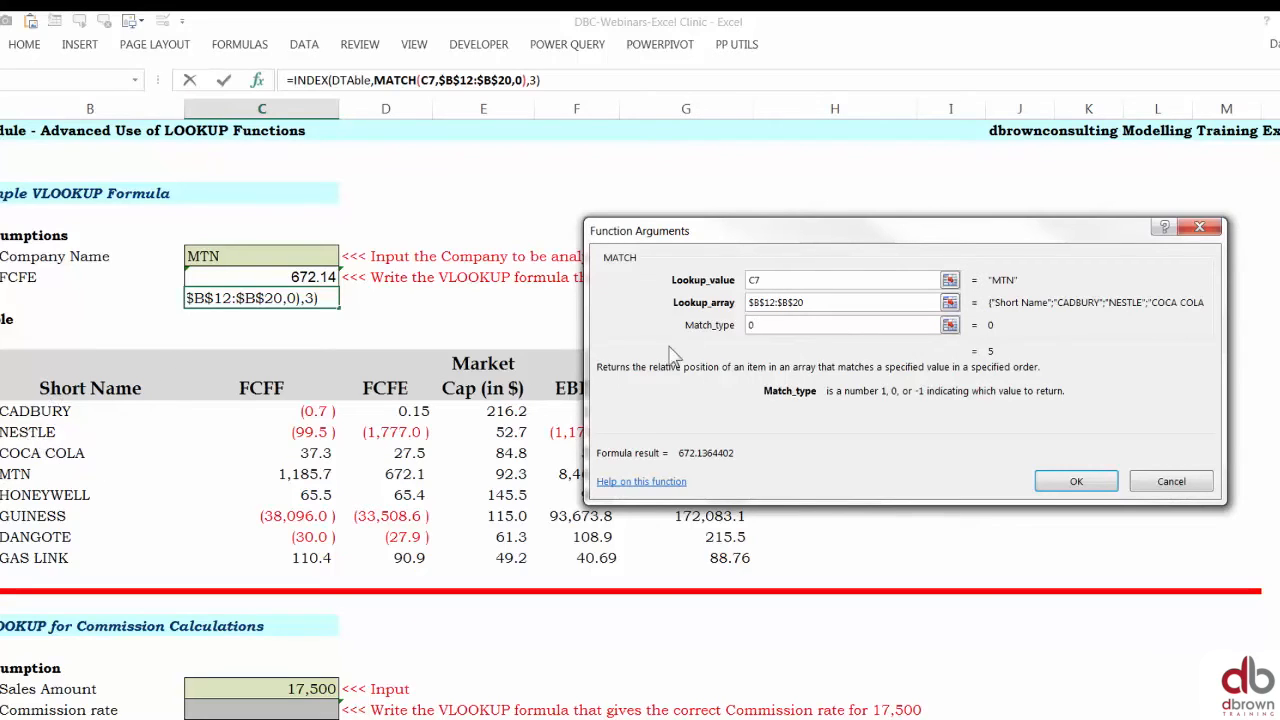
- Replace the hardcoded column number of the outer INDEX function with an empty nested MATCH() function
left_click(323, 80)
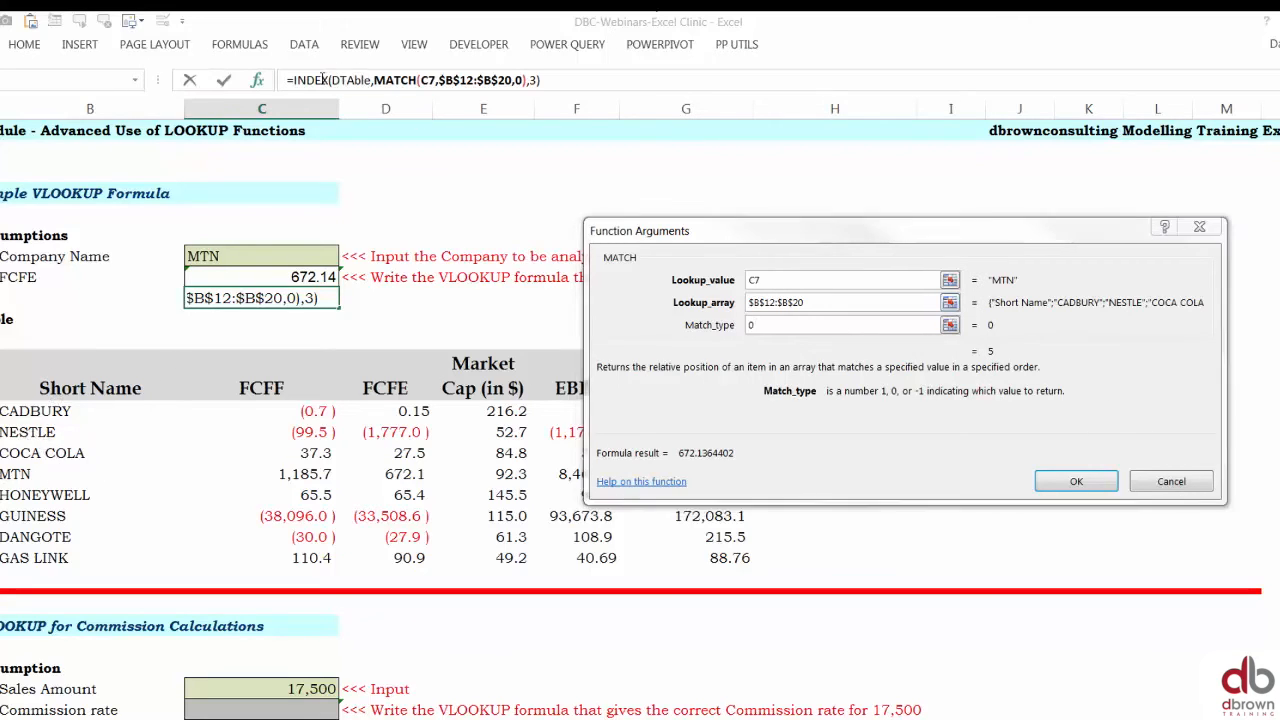
left_click(826, 325)
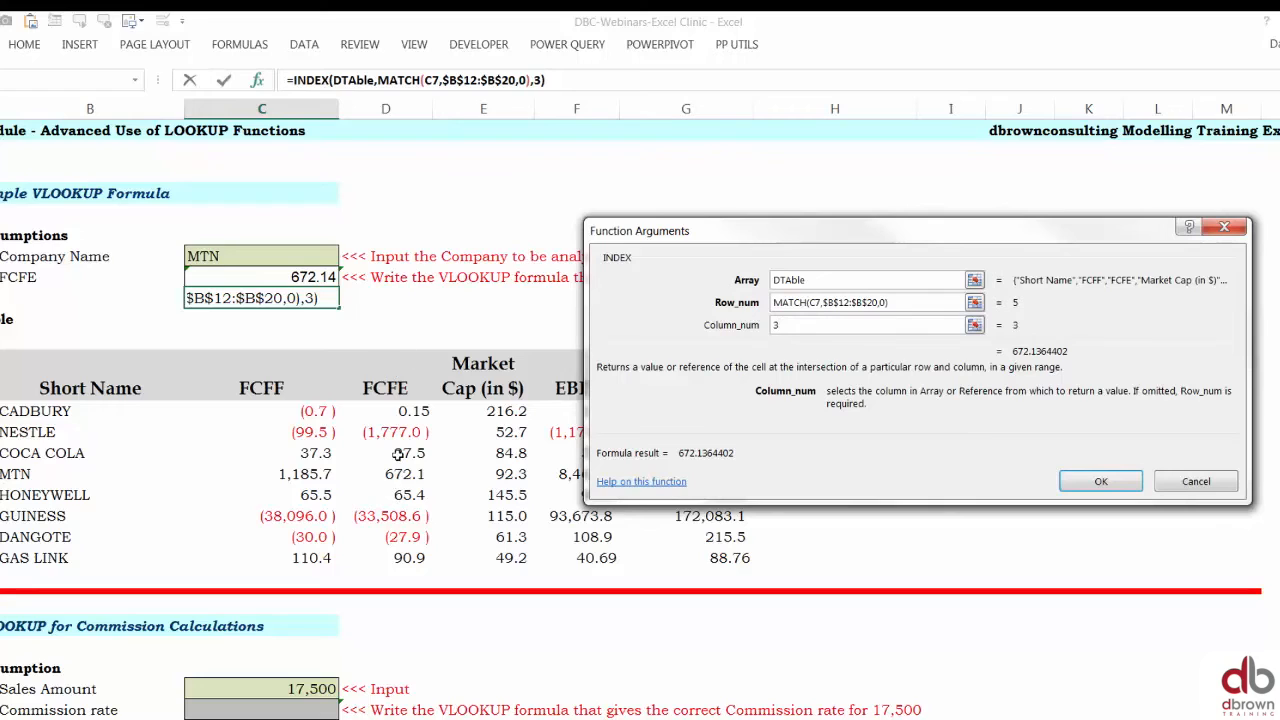
key("BackSpace")
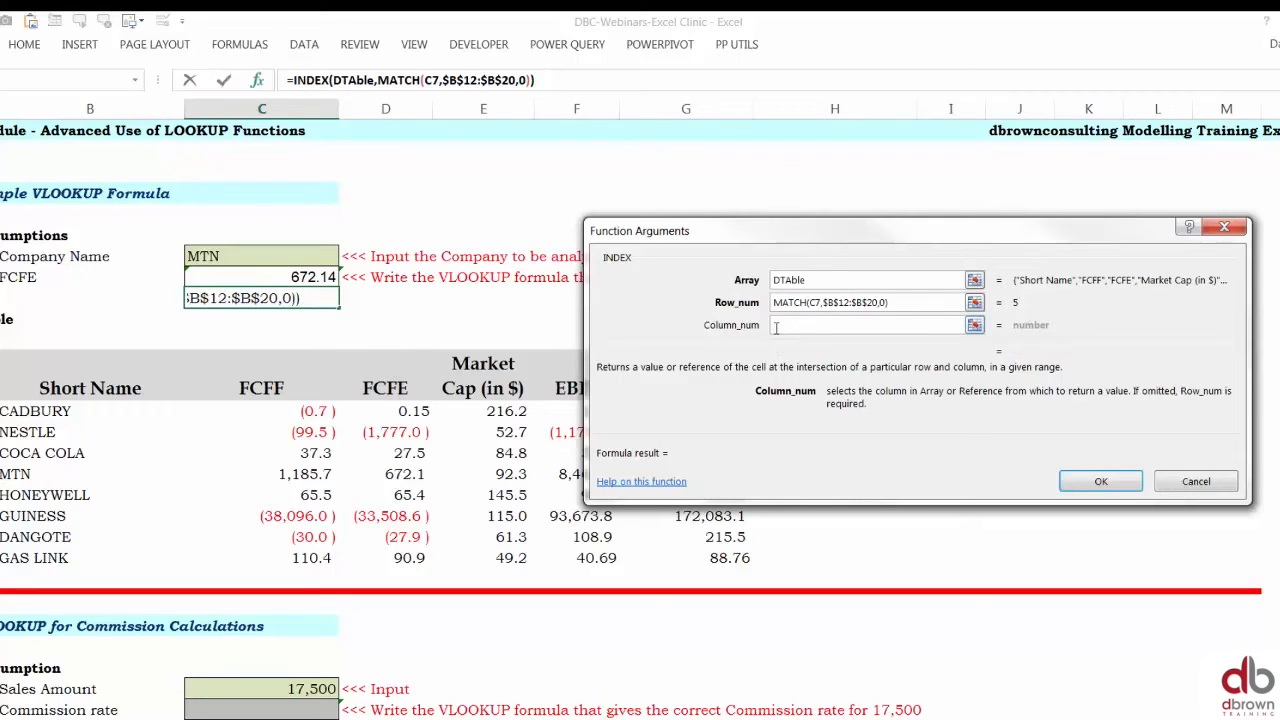
type("MATCH()")
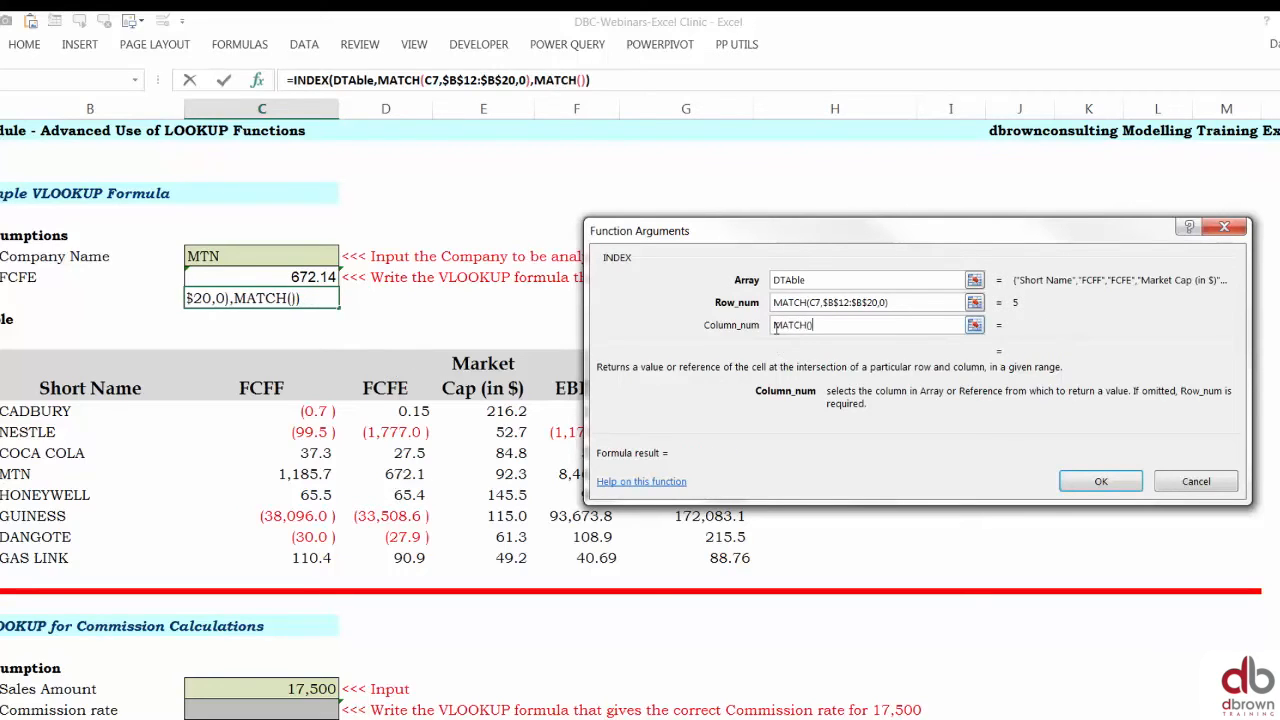
- Complete the column-number MATCH with lookup value B8, absolute lookup array $B$12:$G$12 and match type 0
left_click(559, 80)
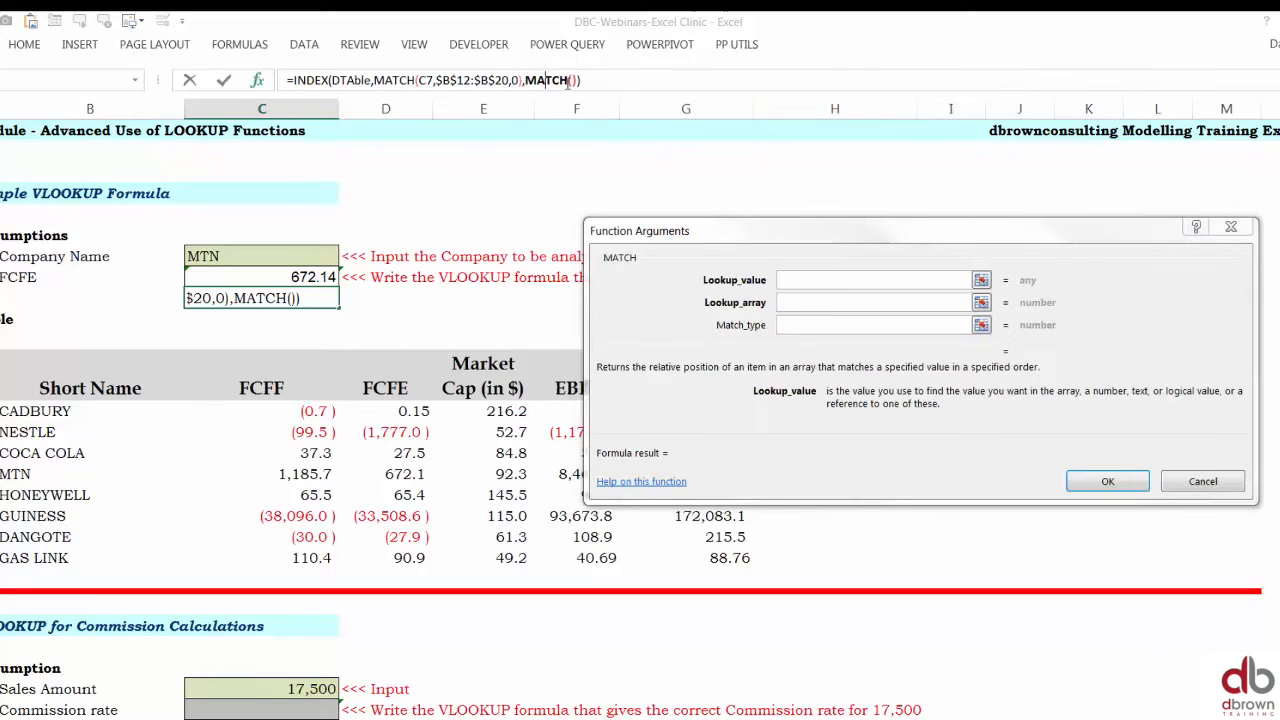
left_click(805, 280)
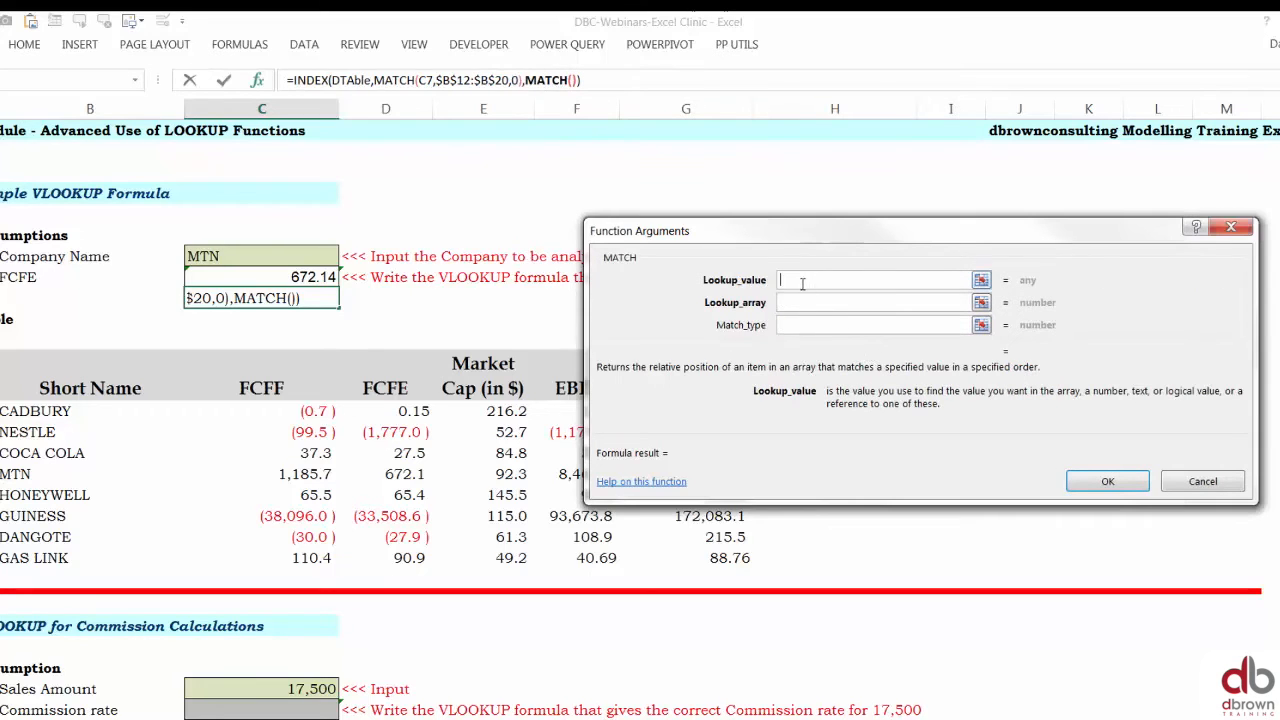
left_click(69, 283)
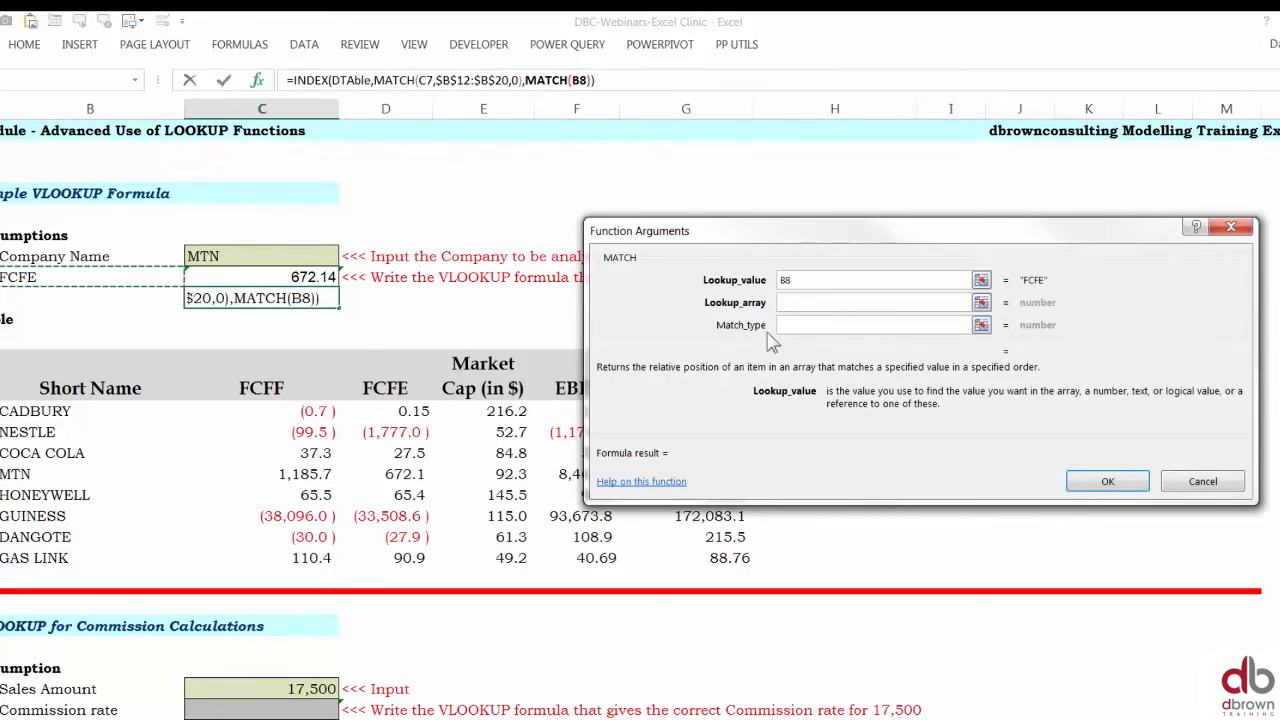
left_click(800, 302)
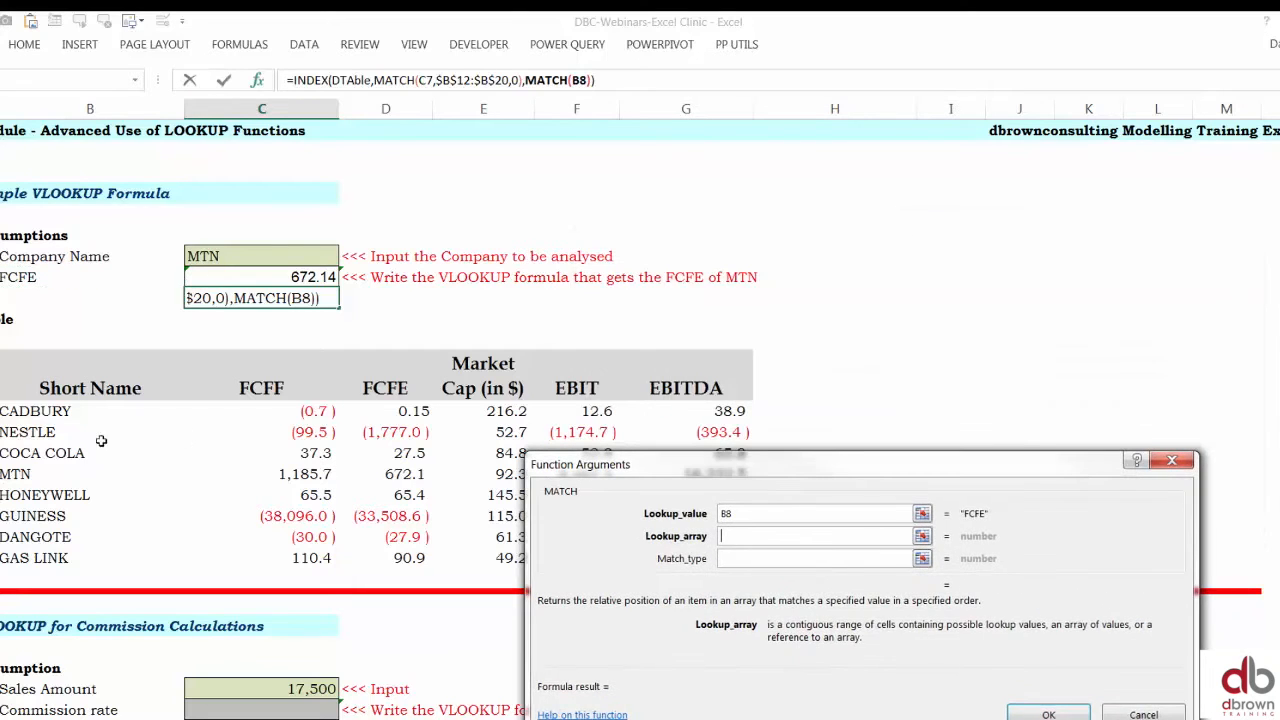
left_click_drag(84, 372, 663, 366)
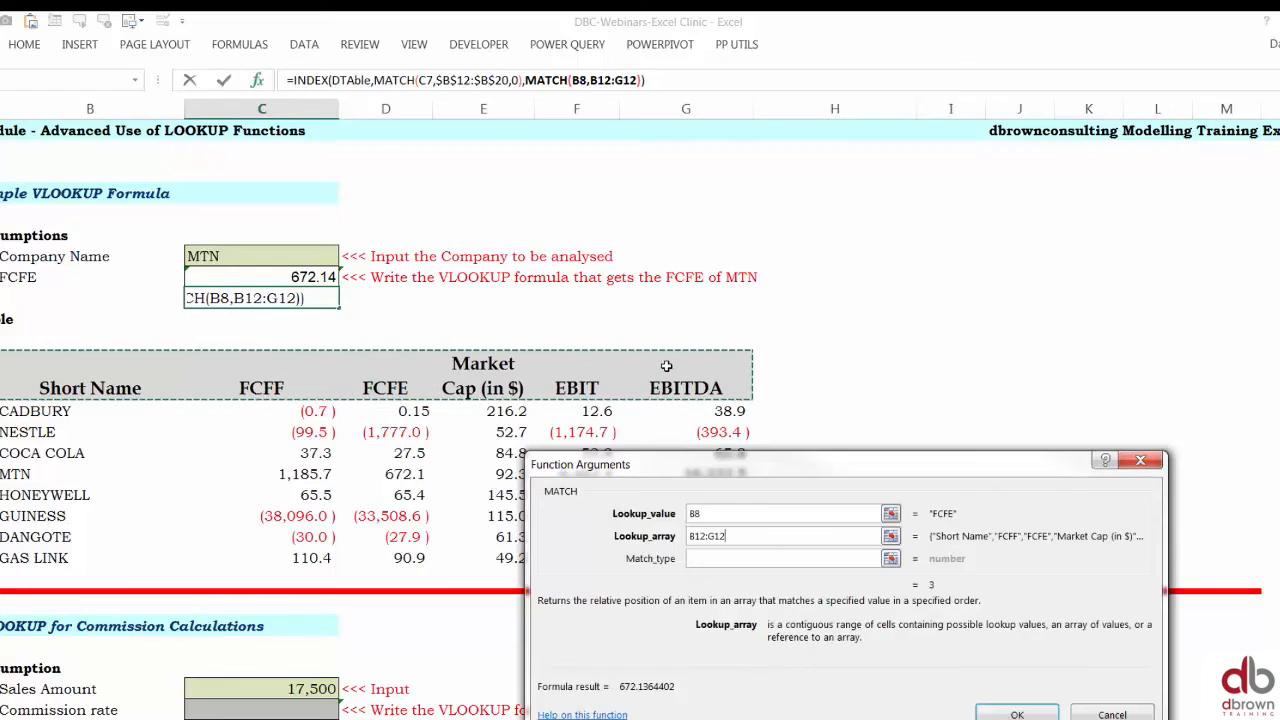
key("F4")
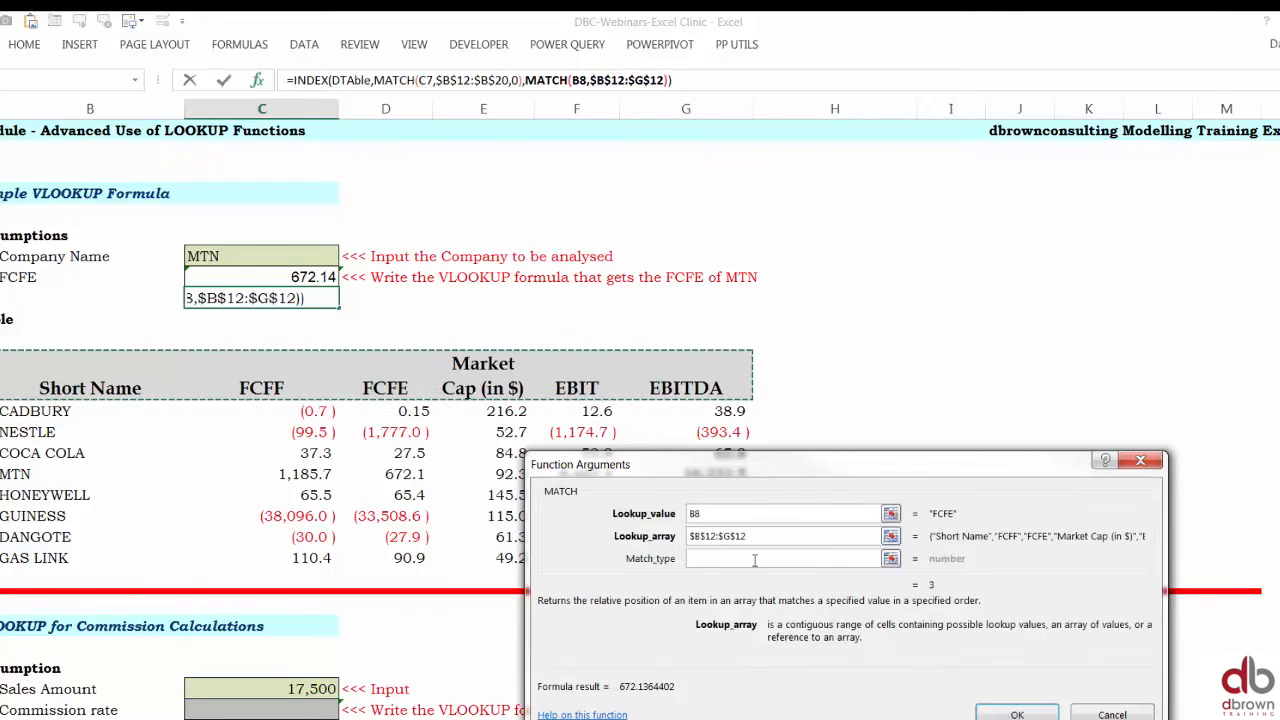
left_click(755, 561)
type("0")
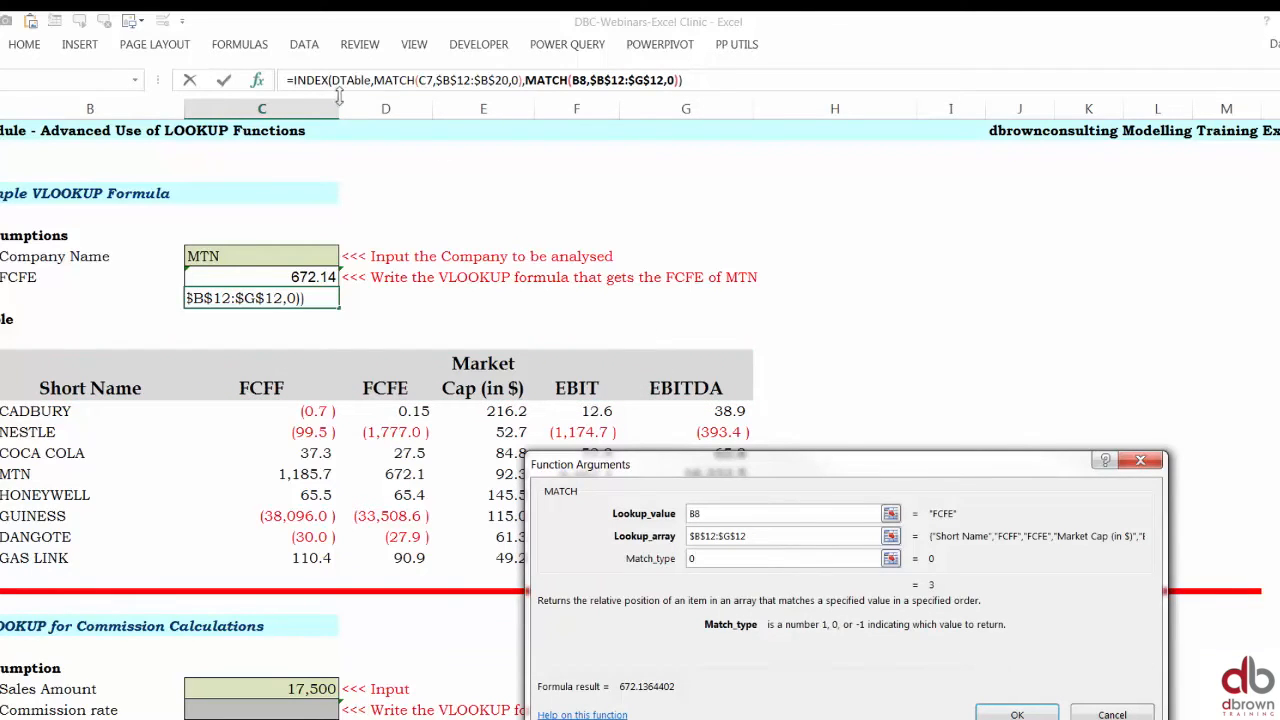
- Review the outer INDEX arguments, accept the formula in C9, and format its result as a number with two decimals
left_click(318, 82)
left_click_drag(940, 545, 936, 146)
left_click(860, 243)
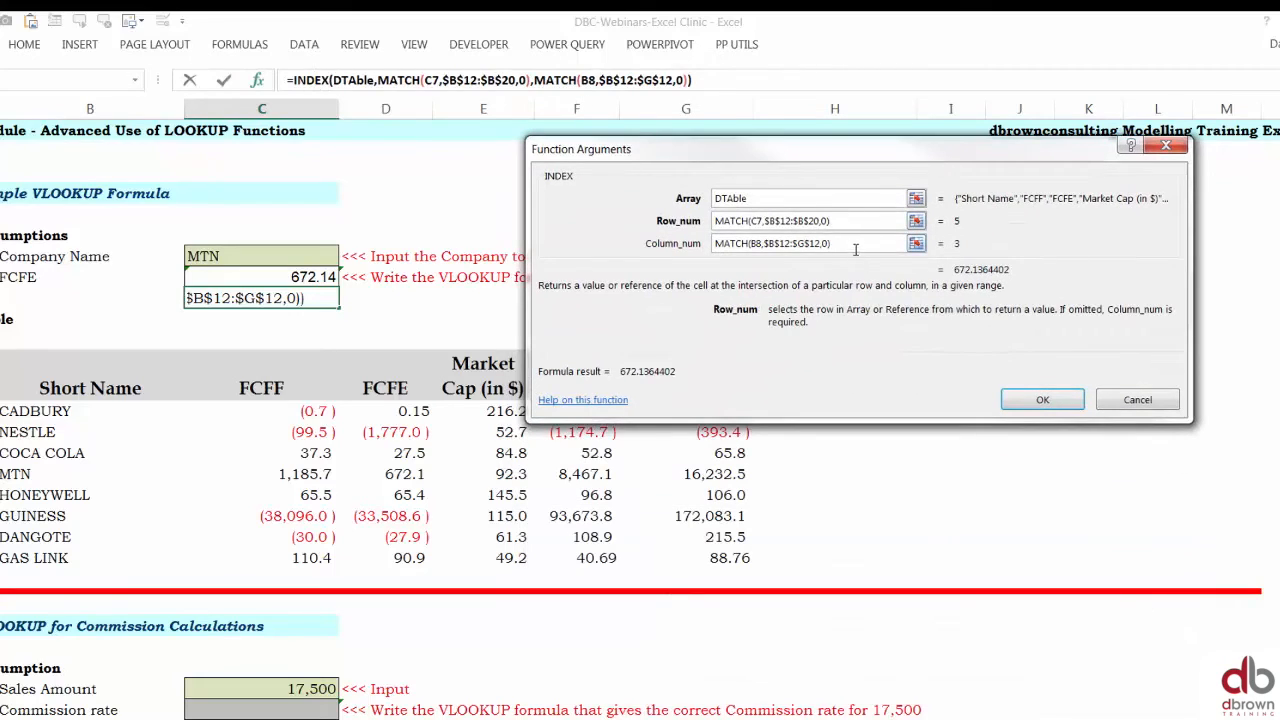
left_click(1042, 399)
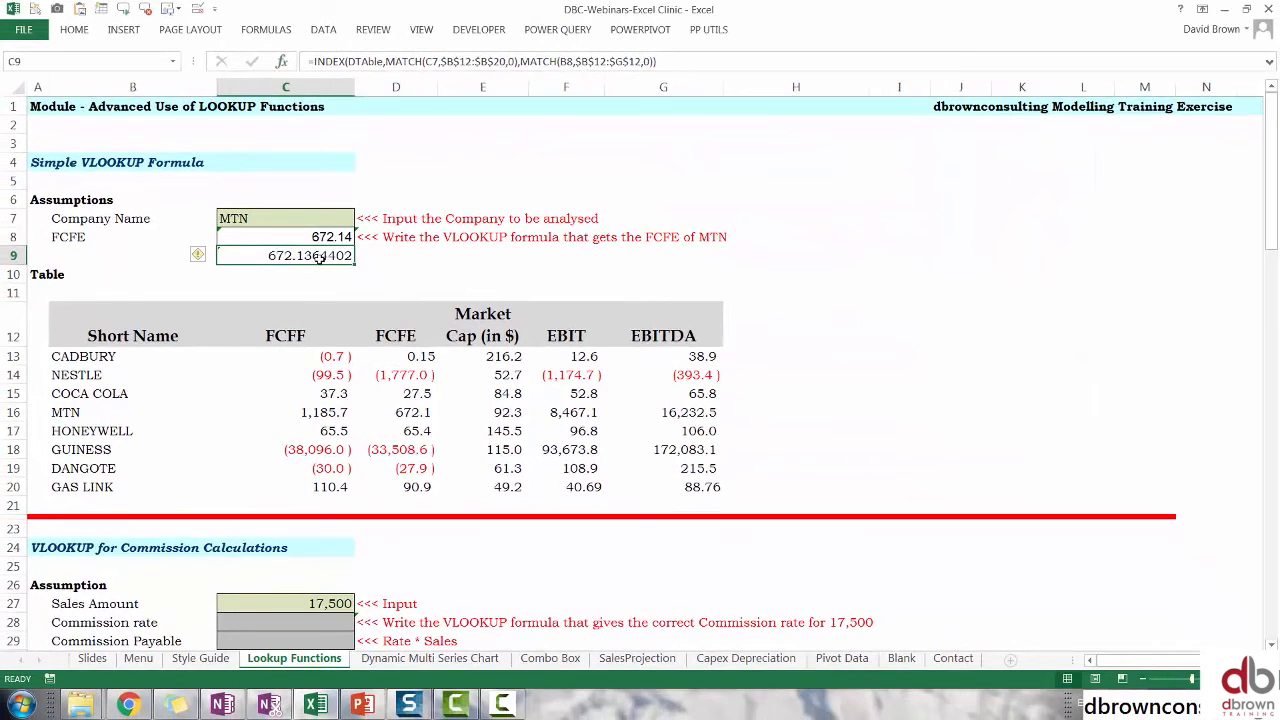
key("ctrl+shift+1")
- Change the company name in cell C7 to DANGOTE
left_click(312, 216)
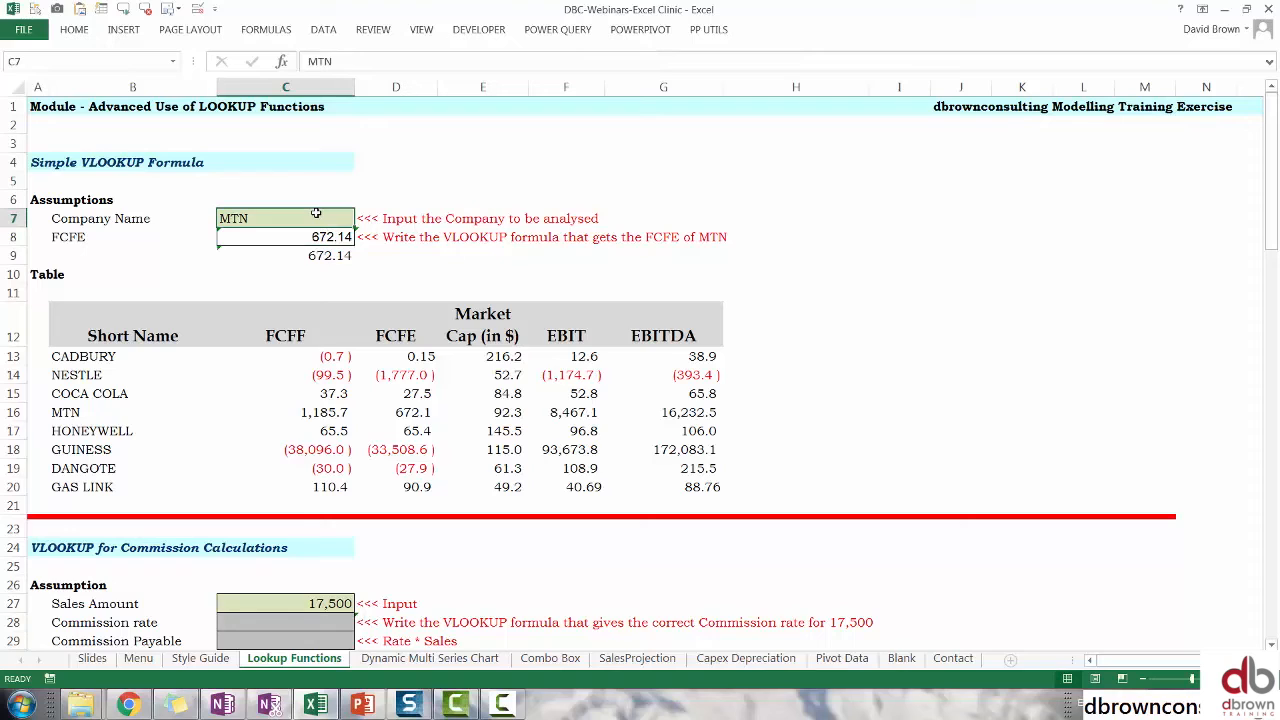
type("DANGOTE")
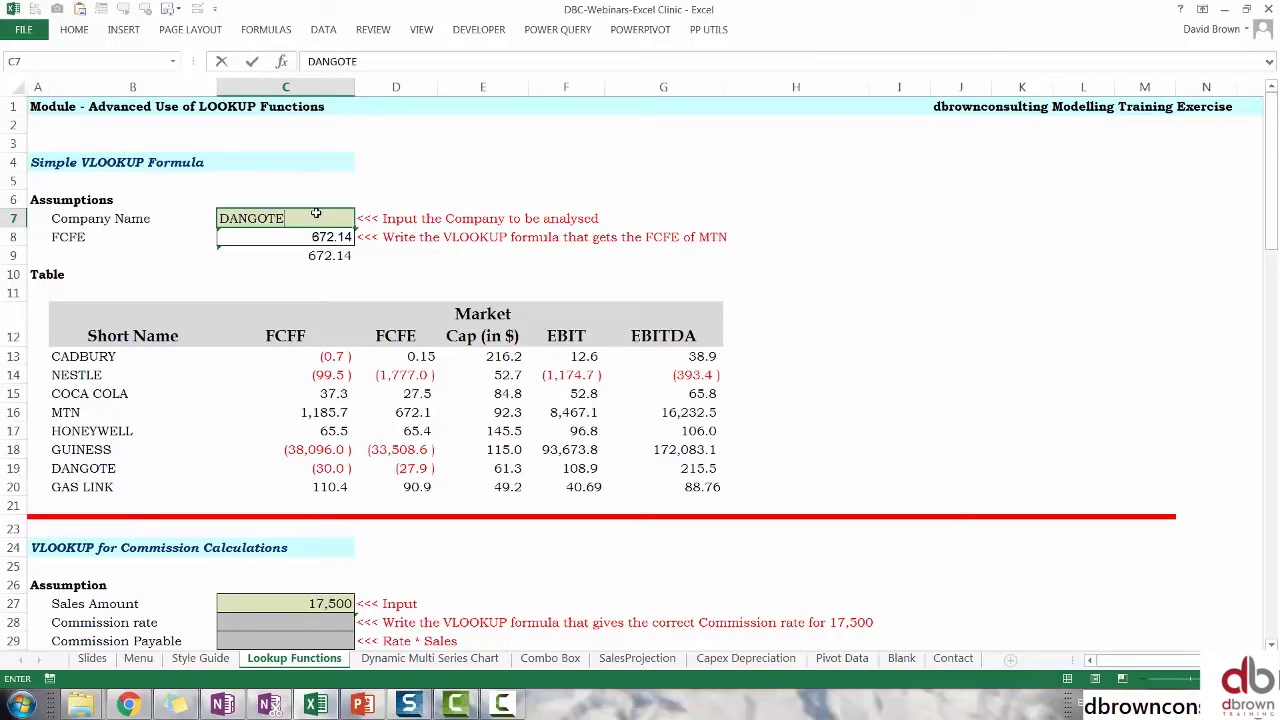
key("Return")
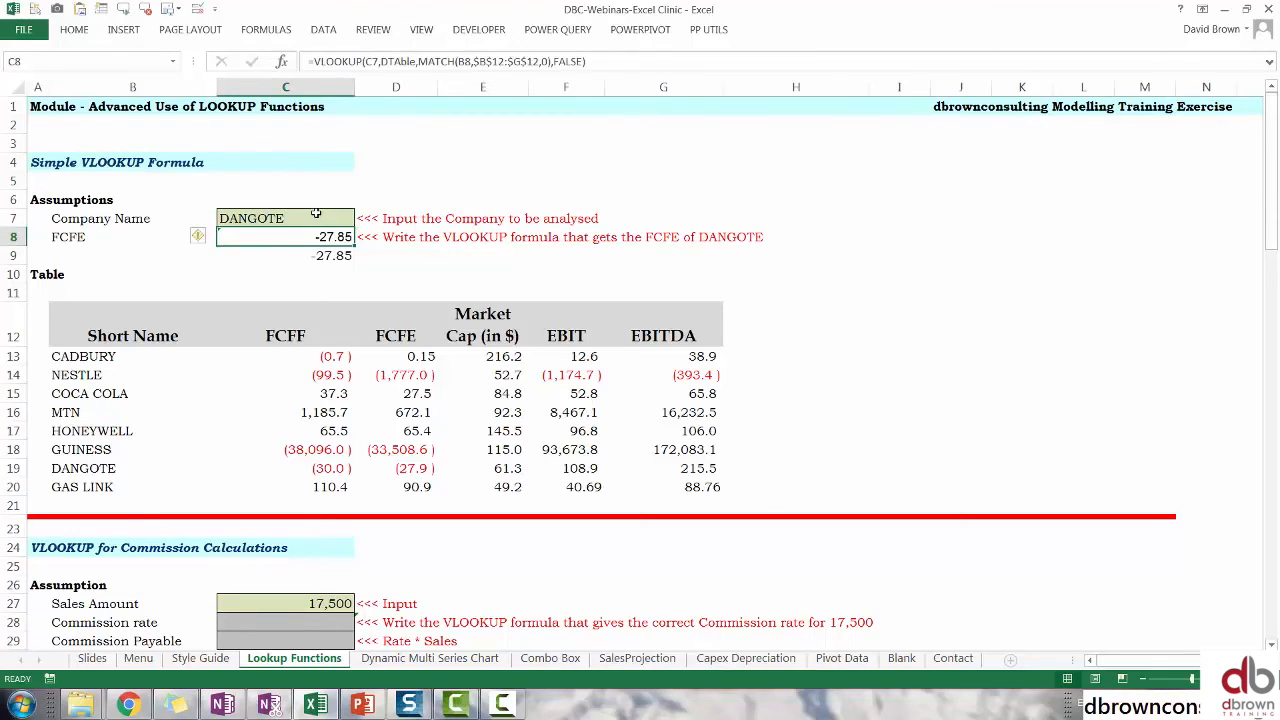
- Change the metric label in cell B8 to EBITDA
key("Down")
key("Up")
key("Left")
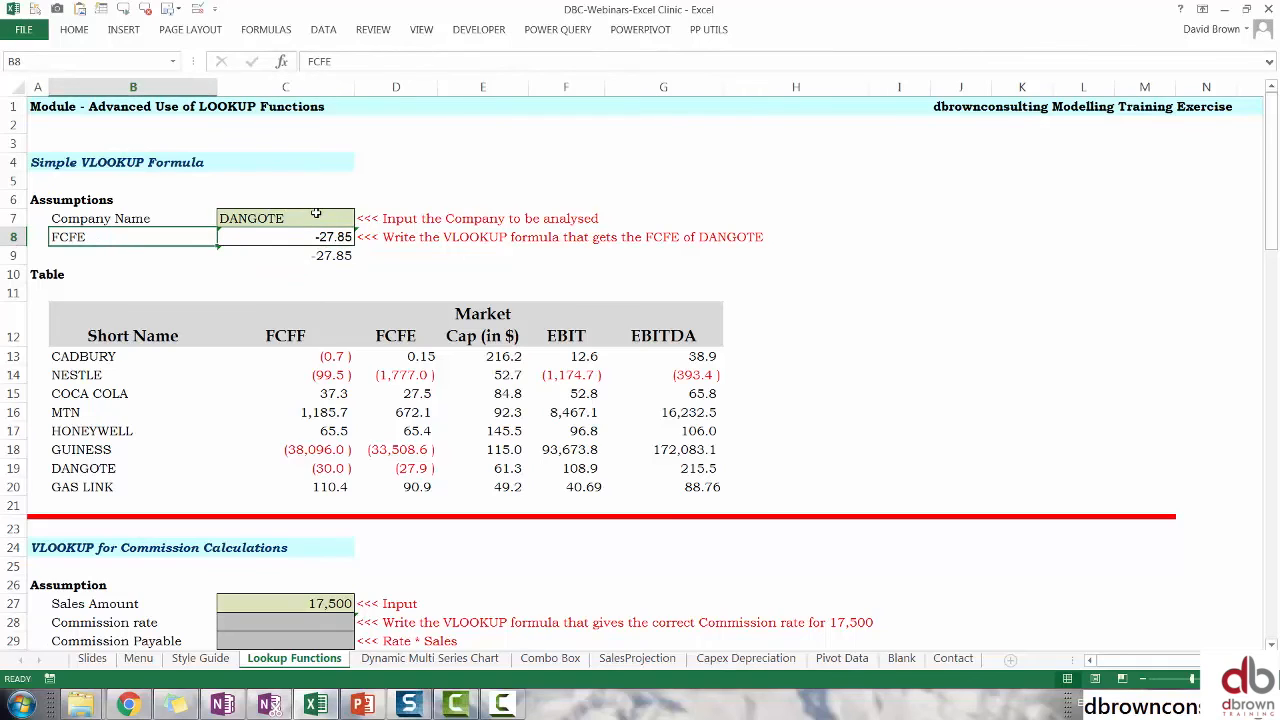
type("EBIT")
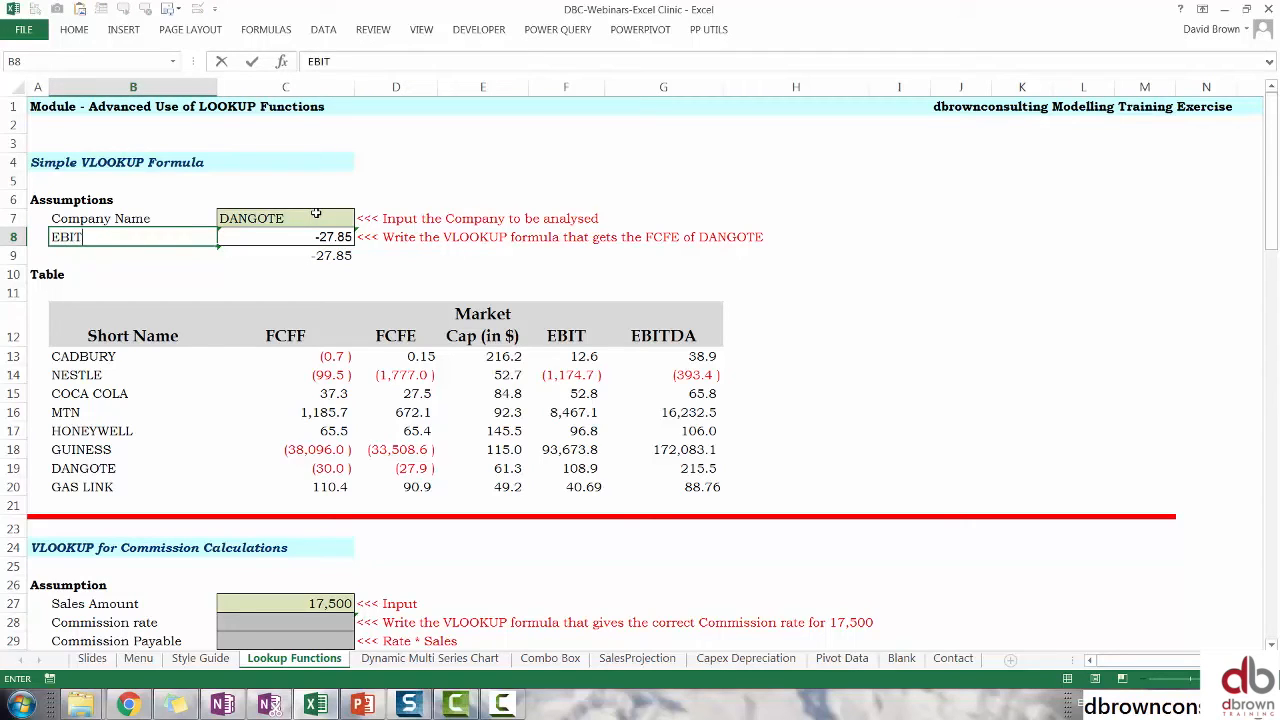
type("DA")
key("Return")
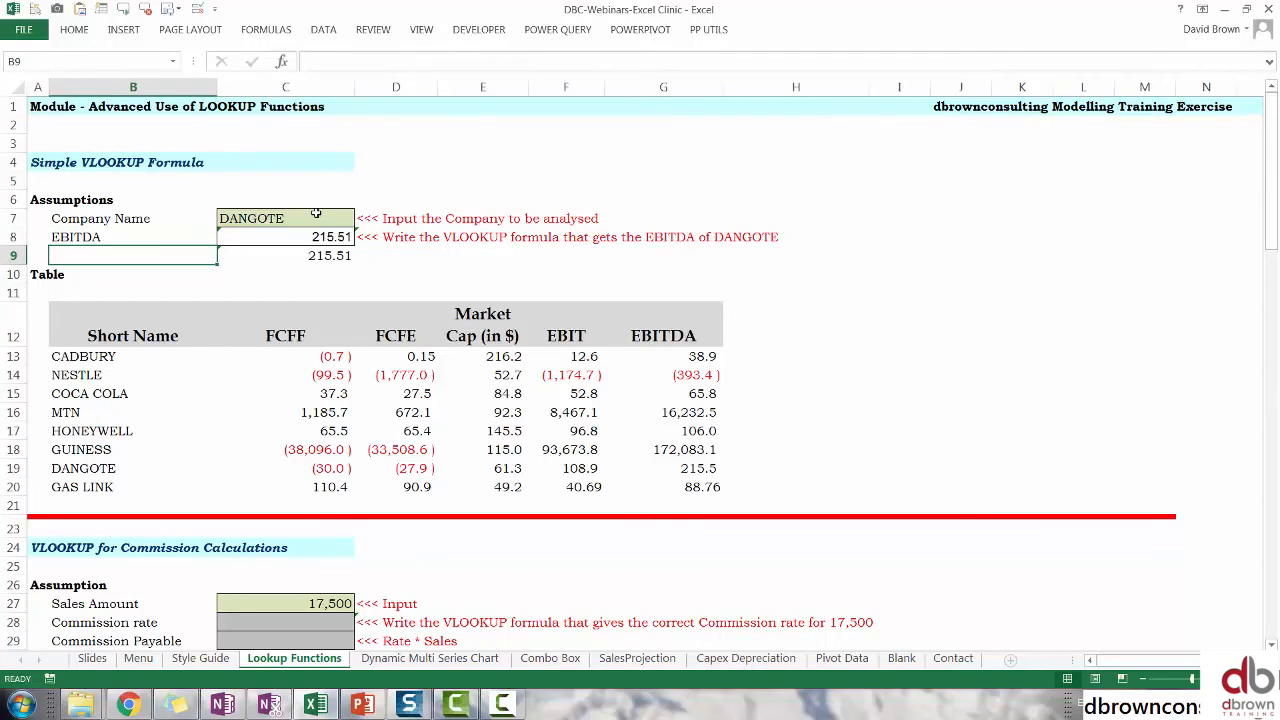